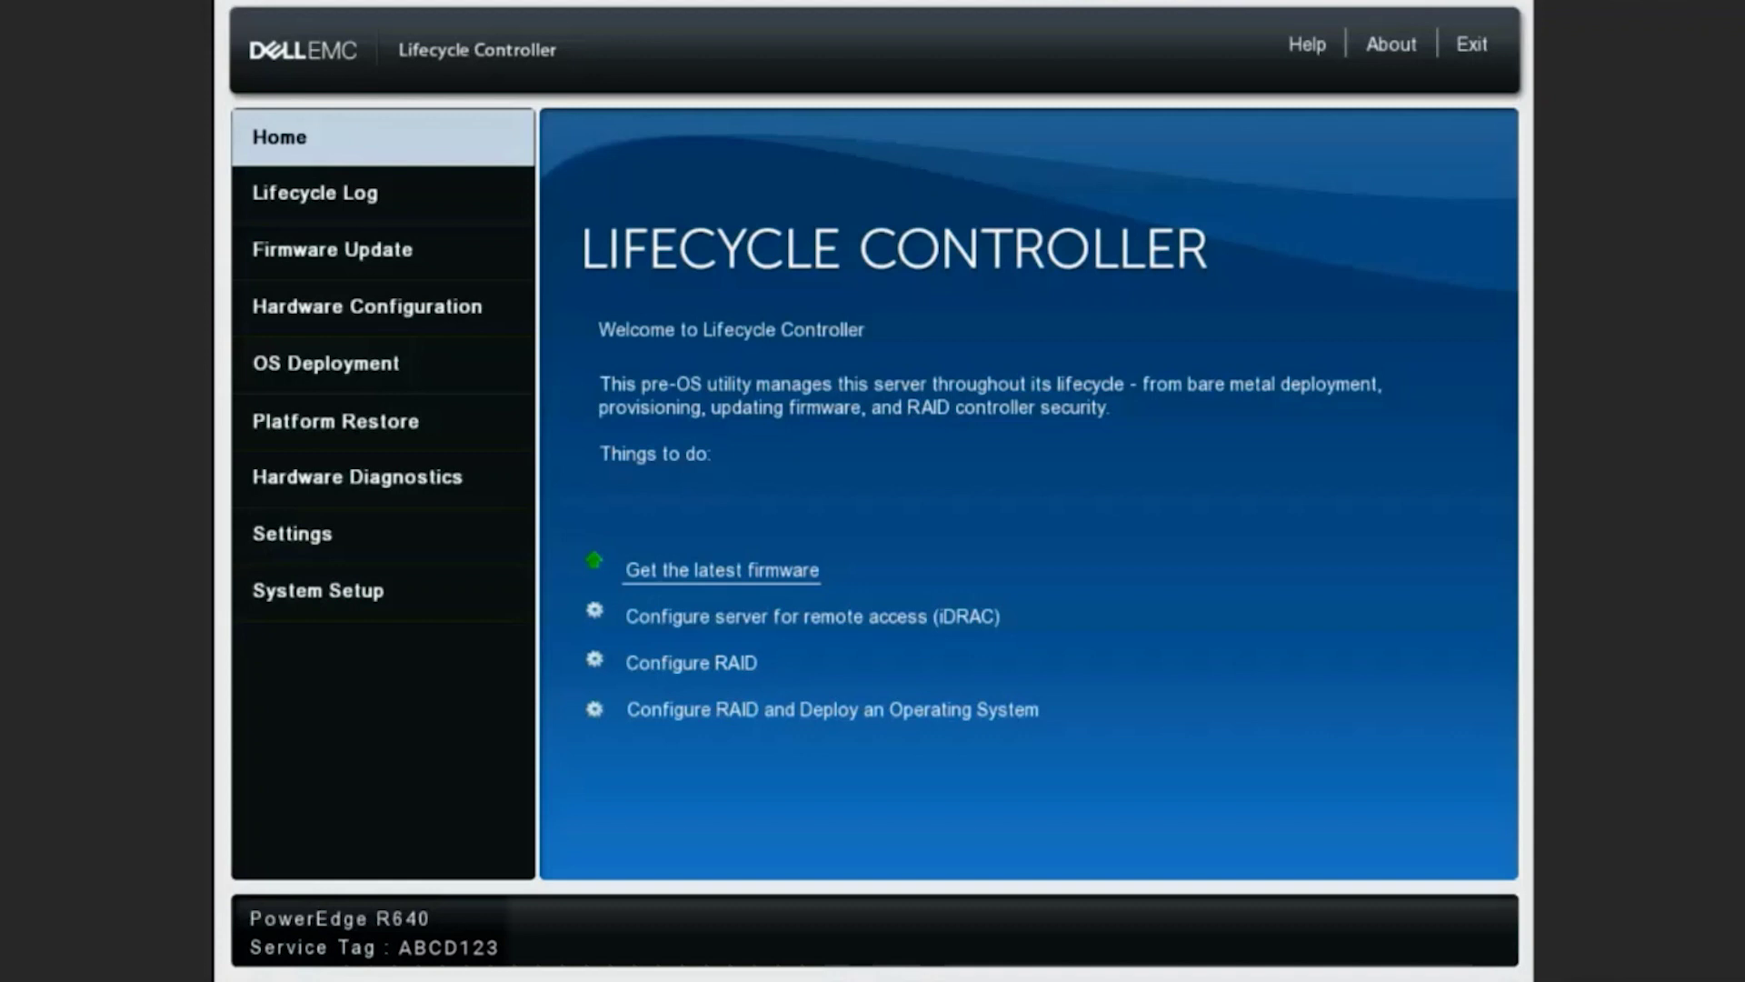
Launch the firmware update wizard, then exit it back to the Home screen.
{"action": "key", "text": "Return"}
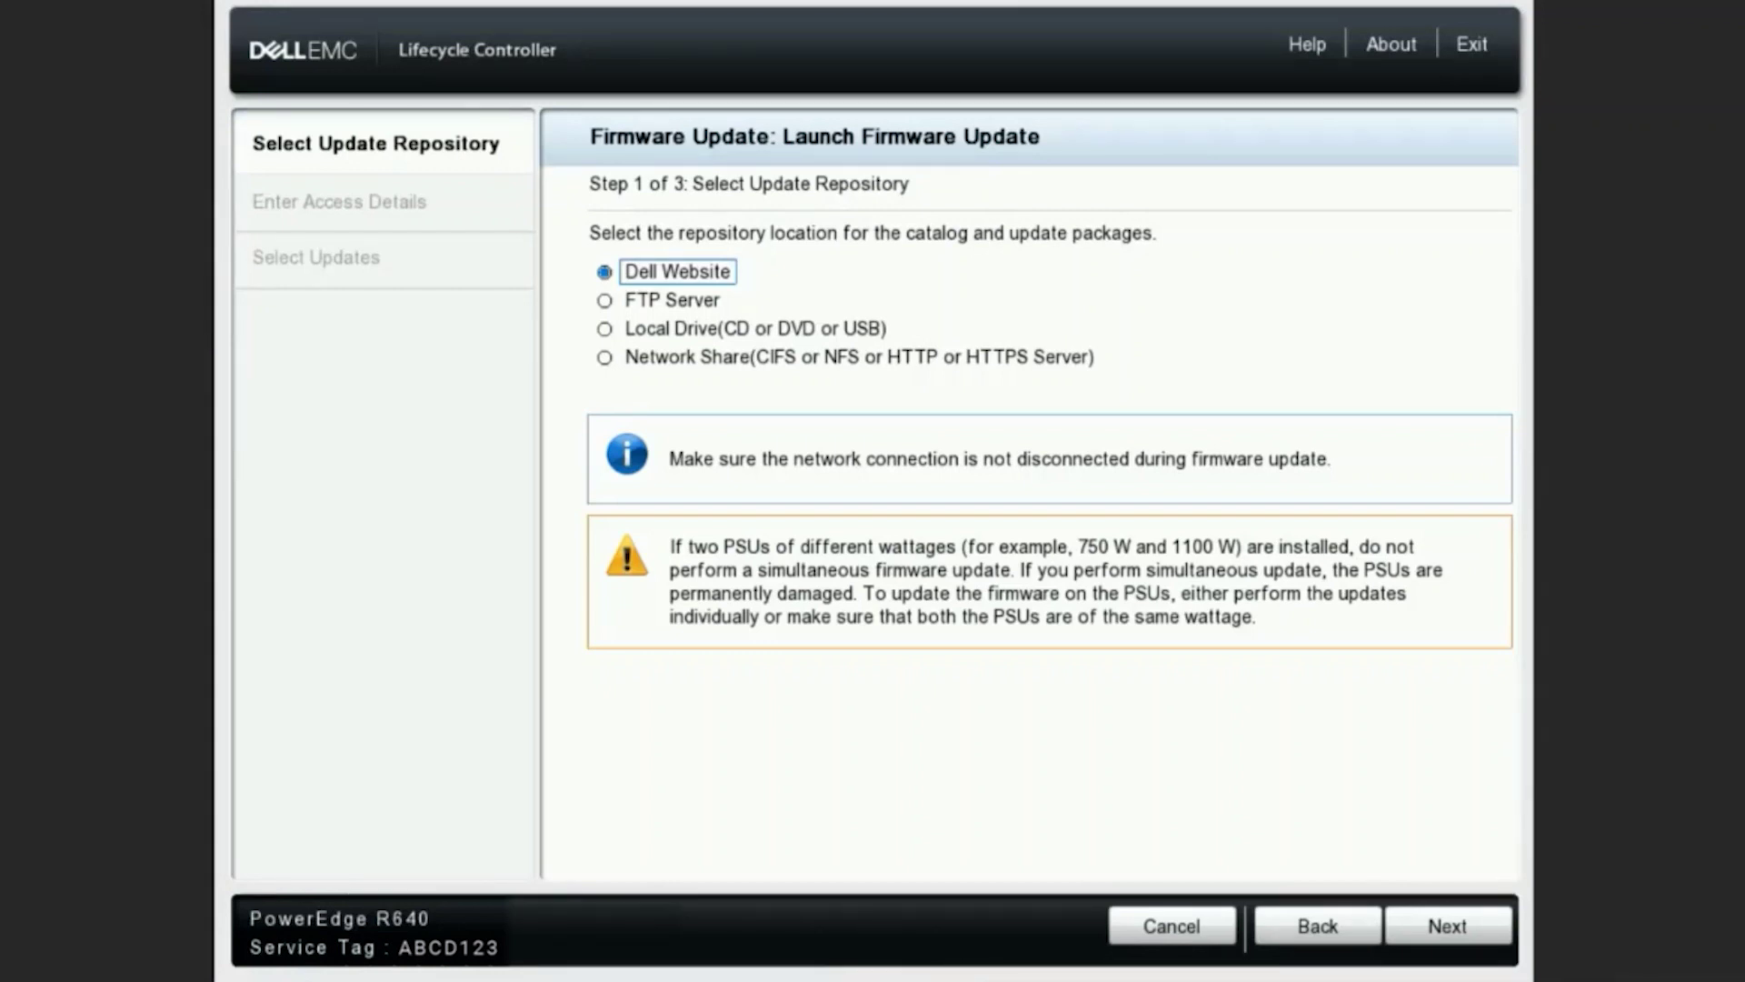
{"action": "key", "text": "Tab"}
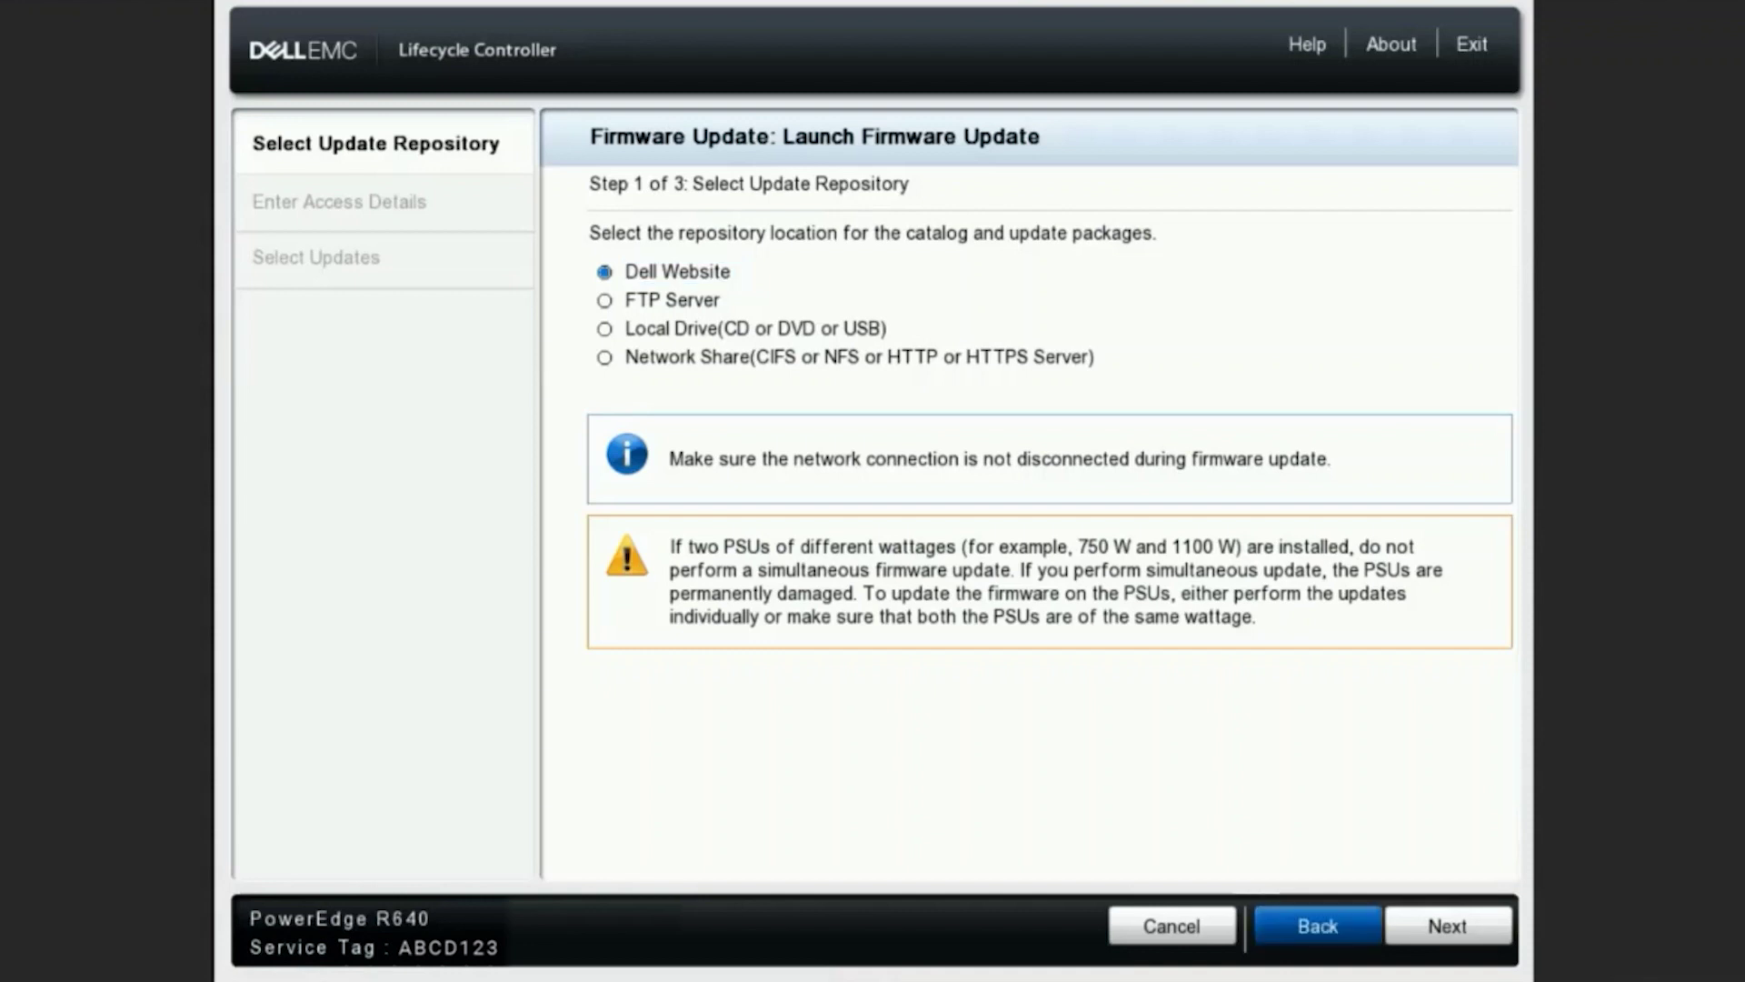
{"action": "key", "text": "Return"}
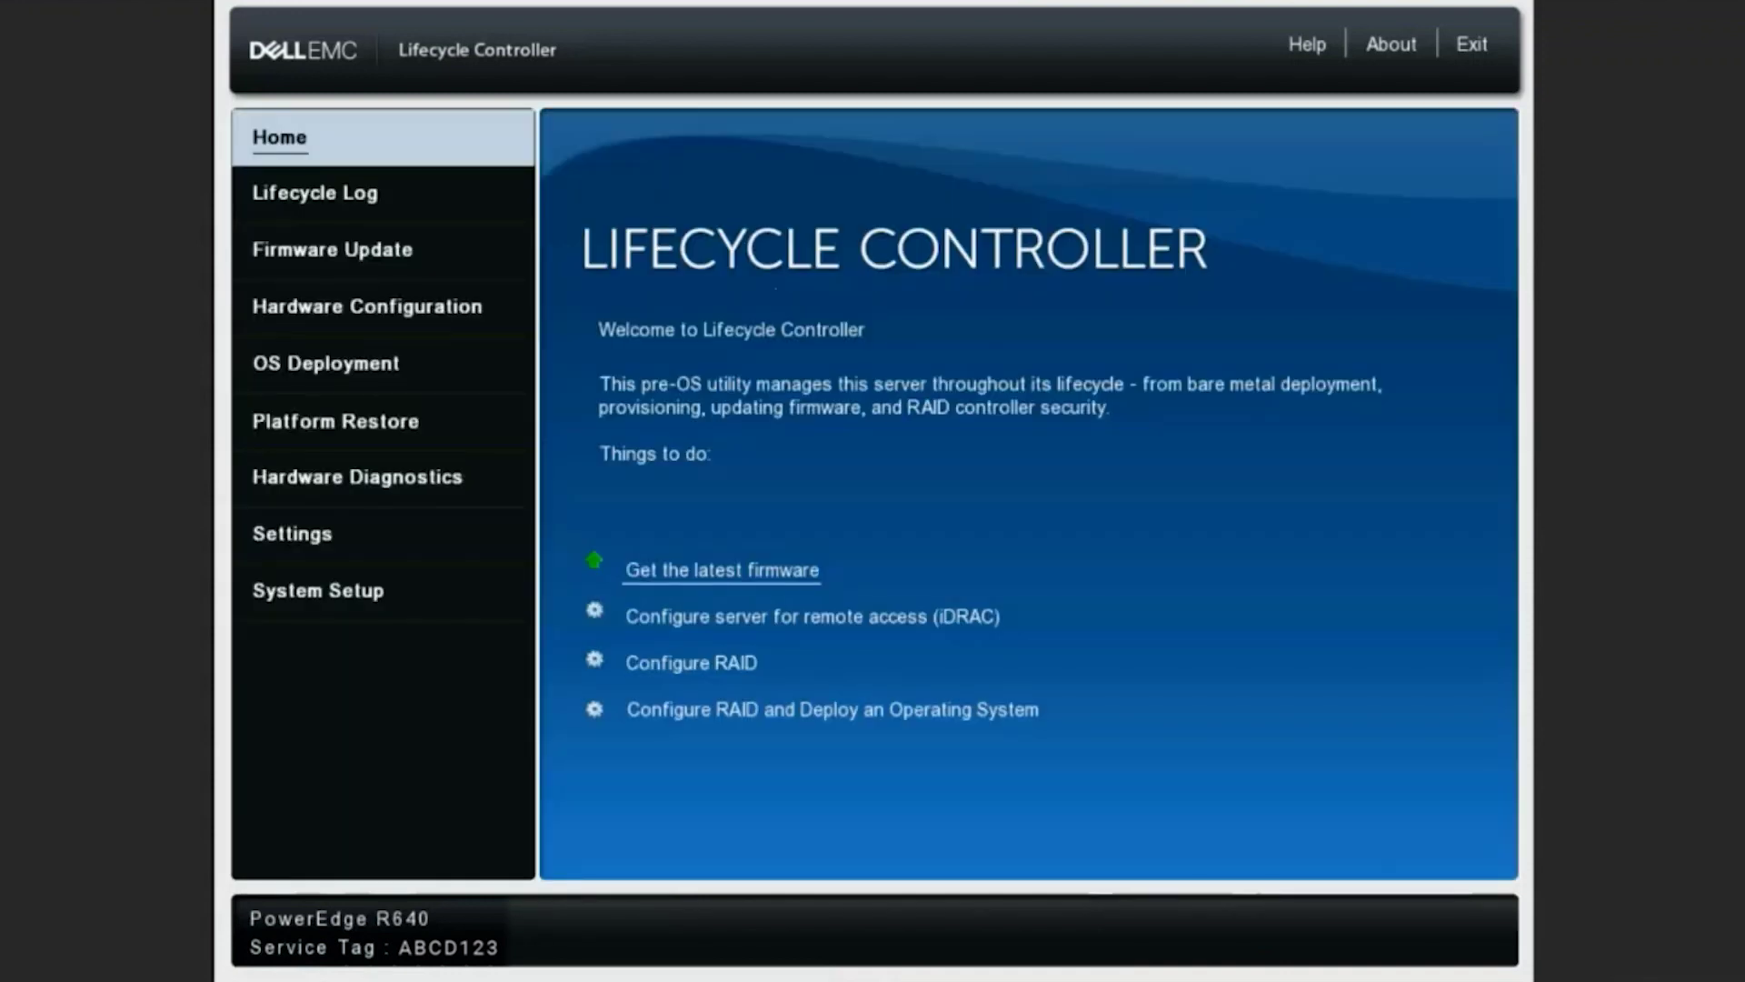
Open the Firmware Update section and move focus to Launch Firmware Rollback.
{"action": "key", "text": "Tab"}
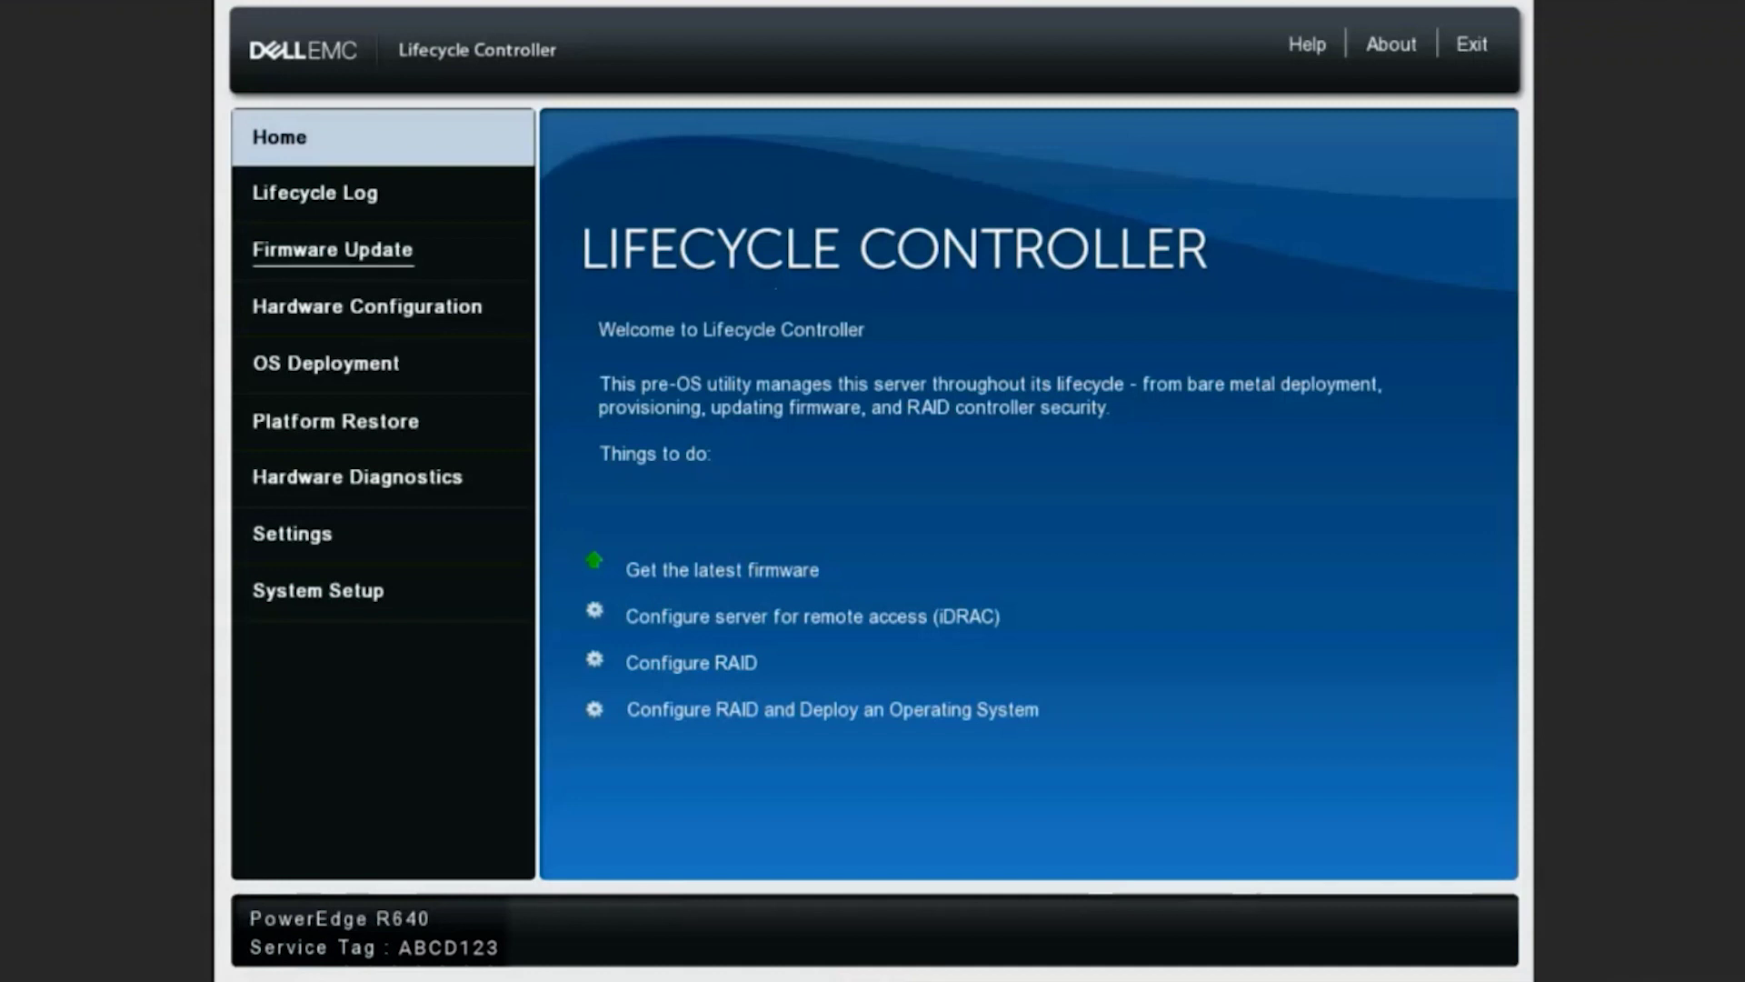
{"action": "key", "text": "Return"}
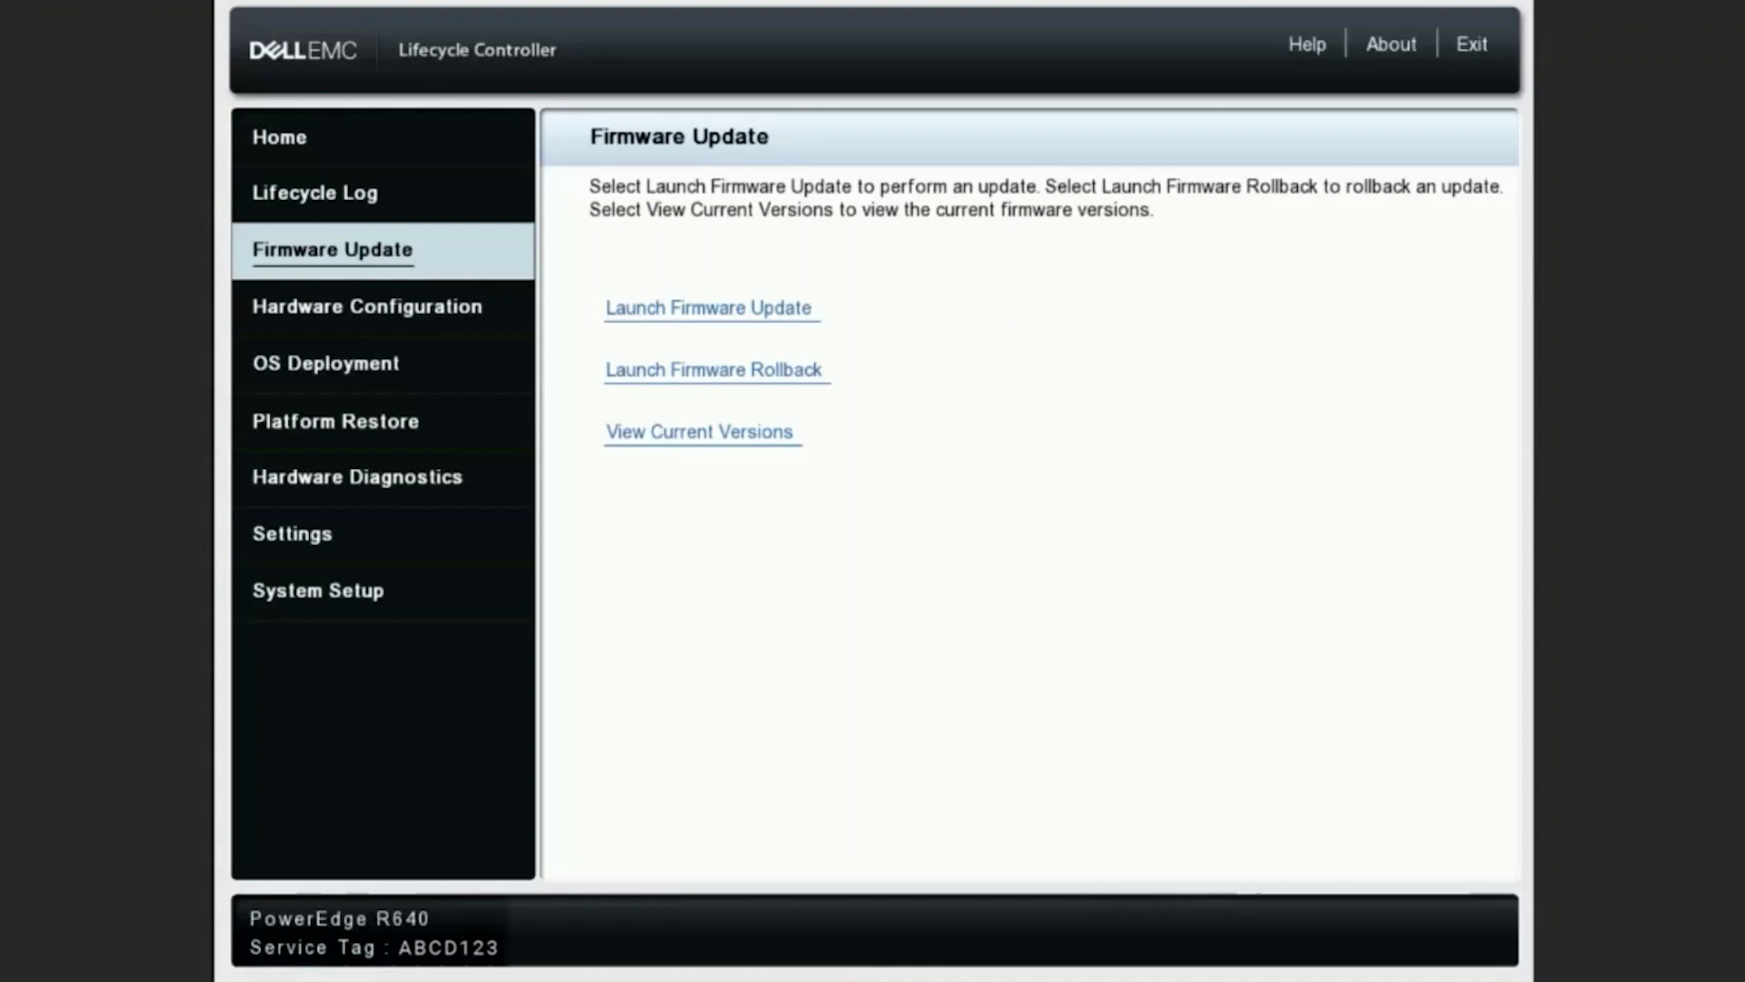
{"action": "key", "text": "Tab"}
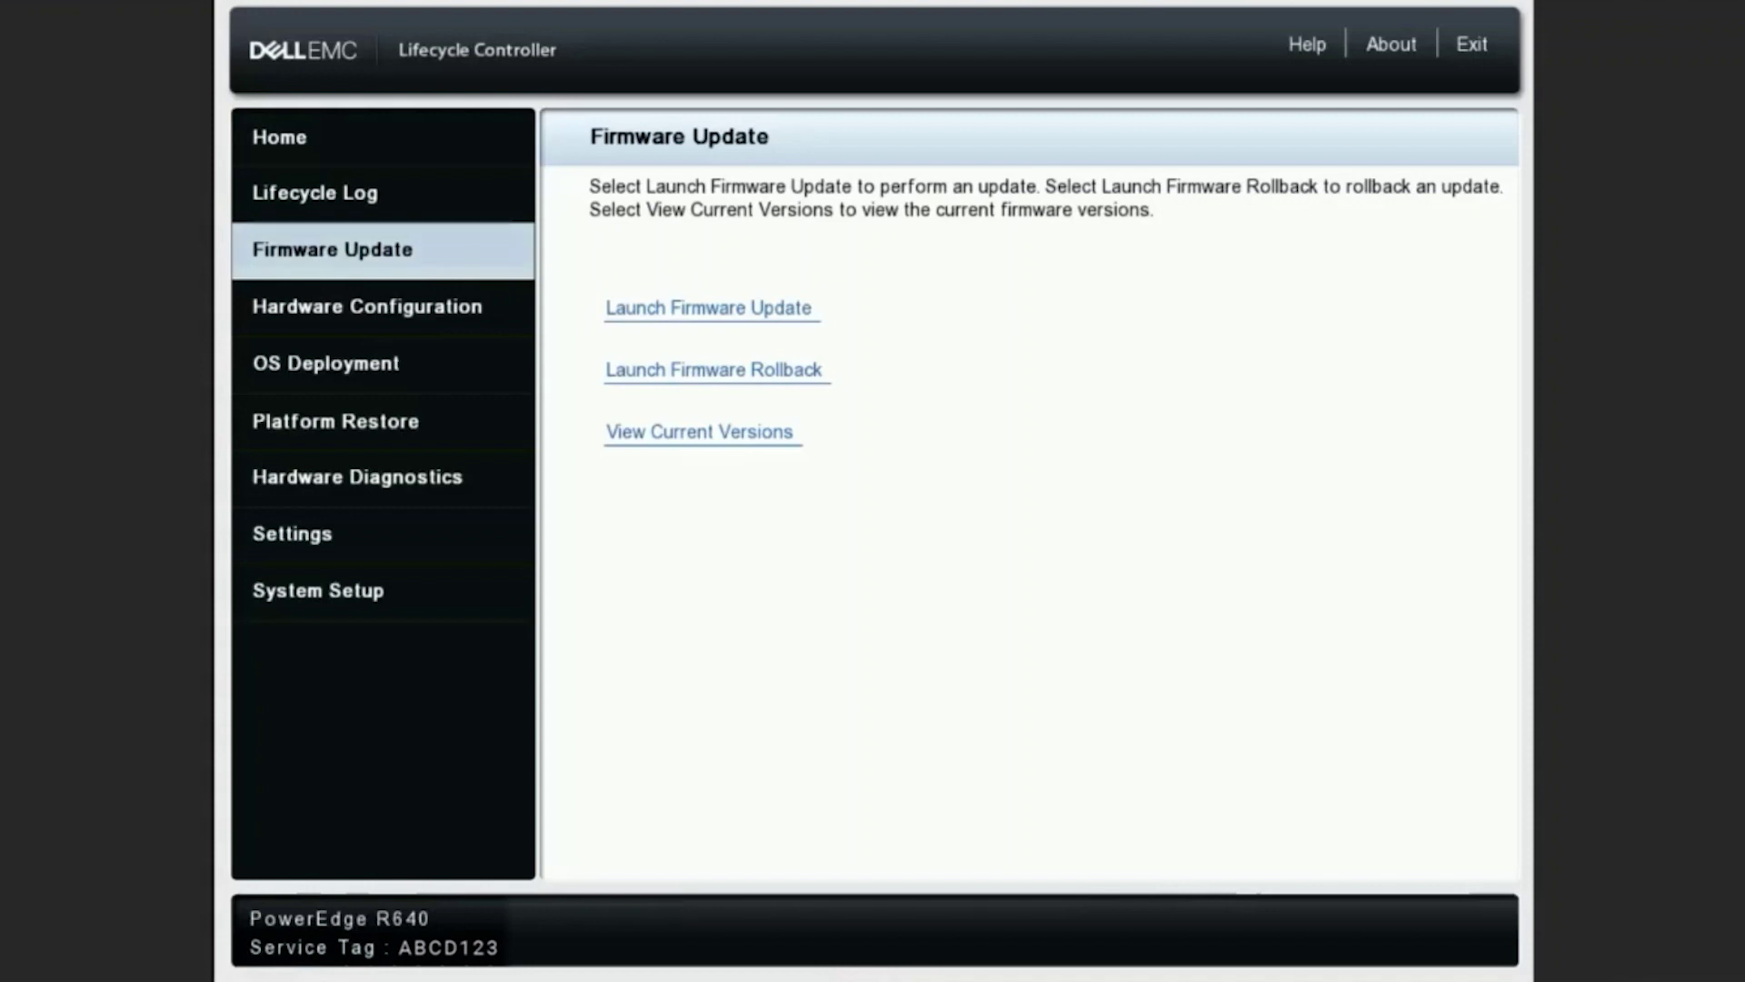
{"action": "key", "text": "Tab"}
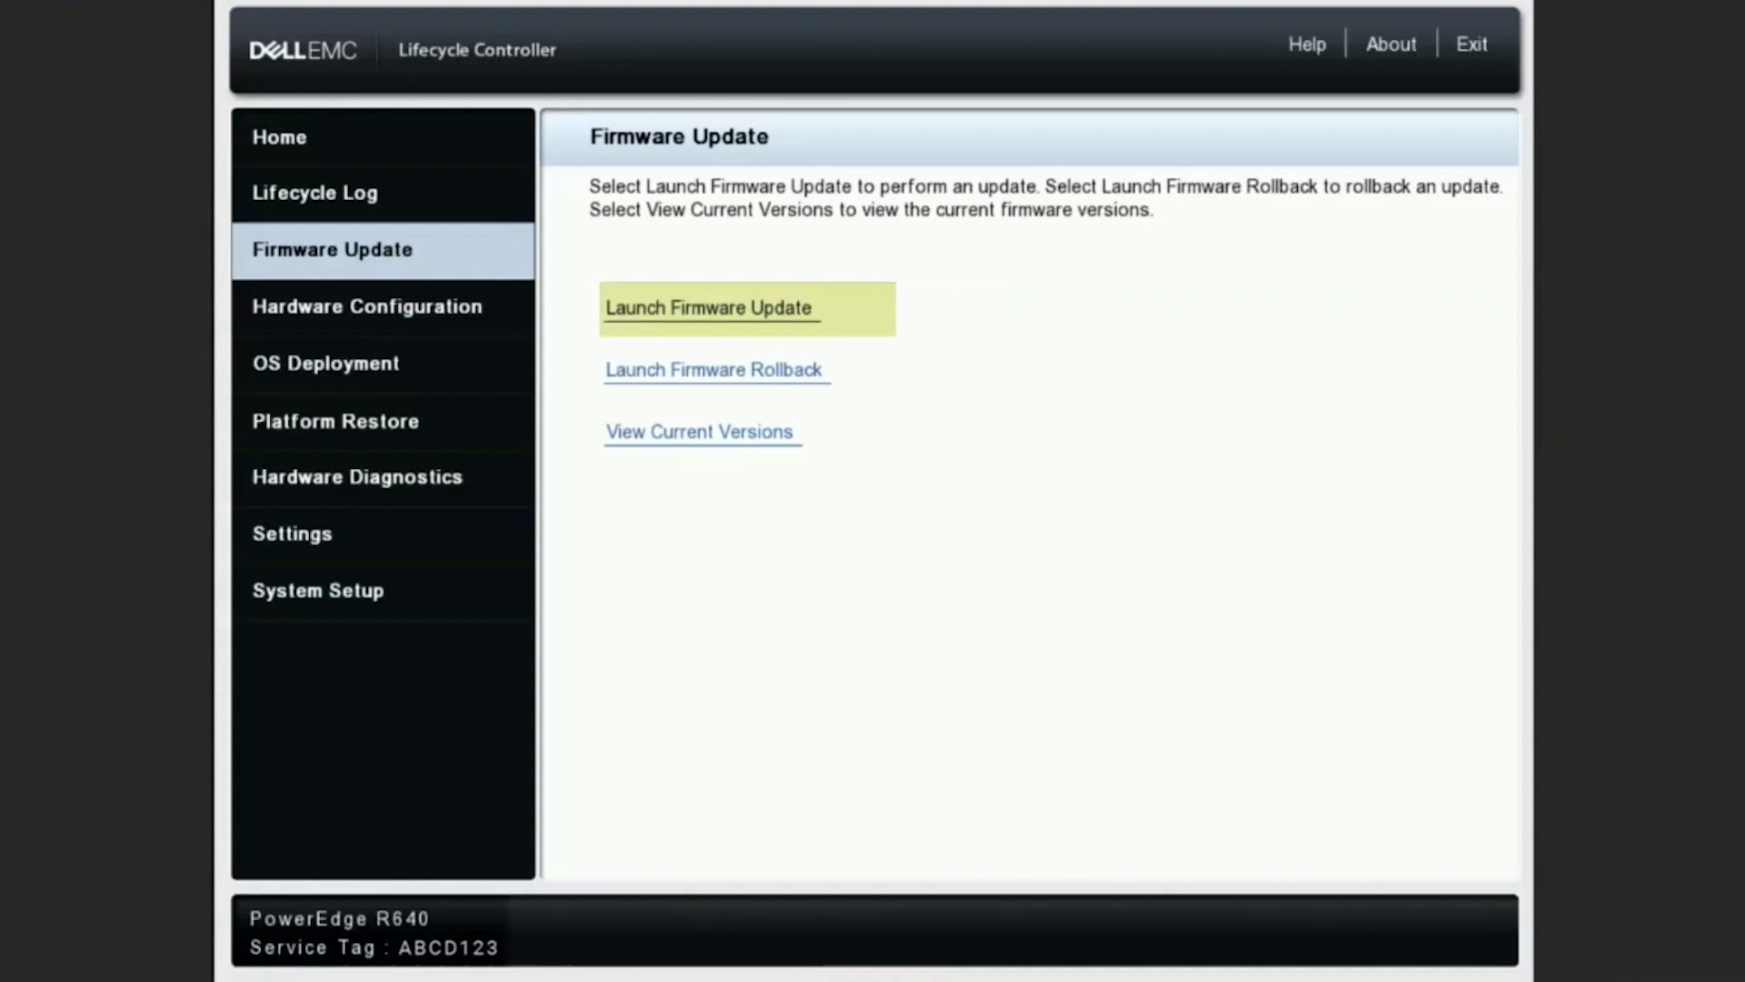
{"action": "key", "text": "Down"}
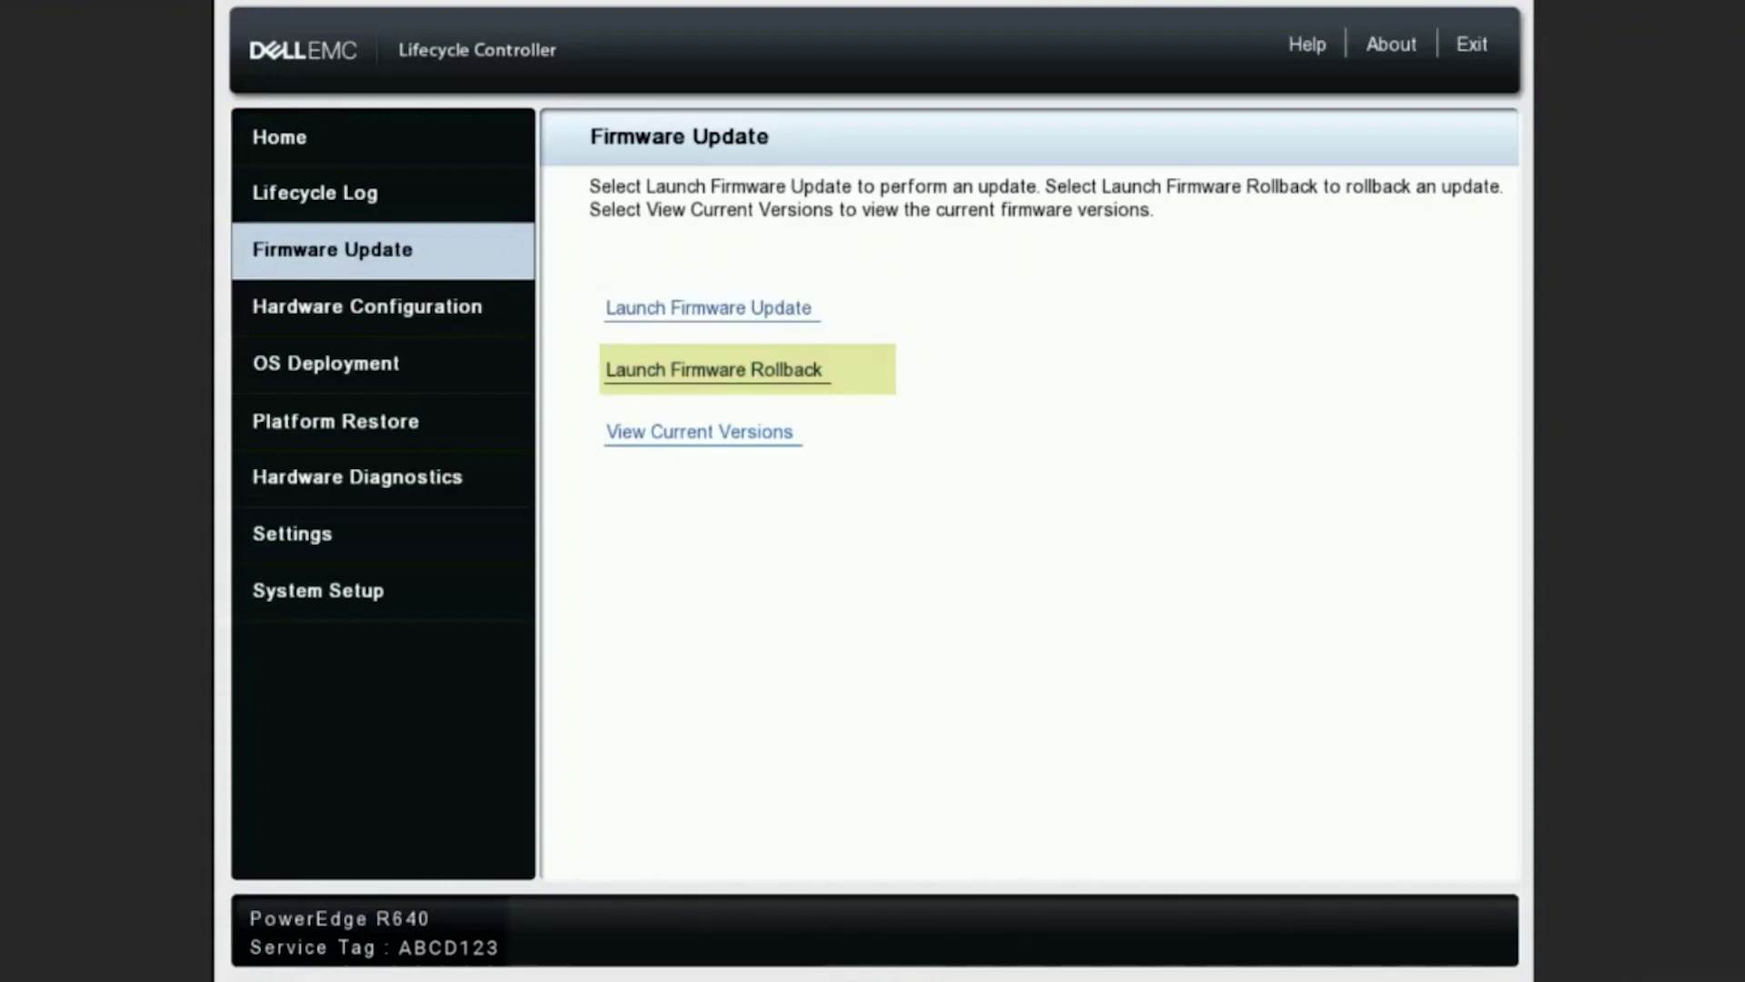
{"action": "key", "text": "Return"}
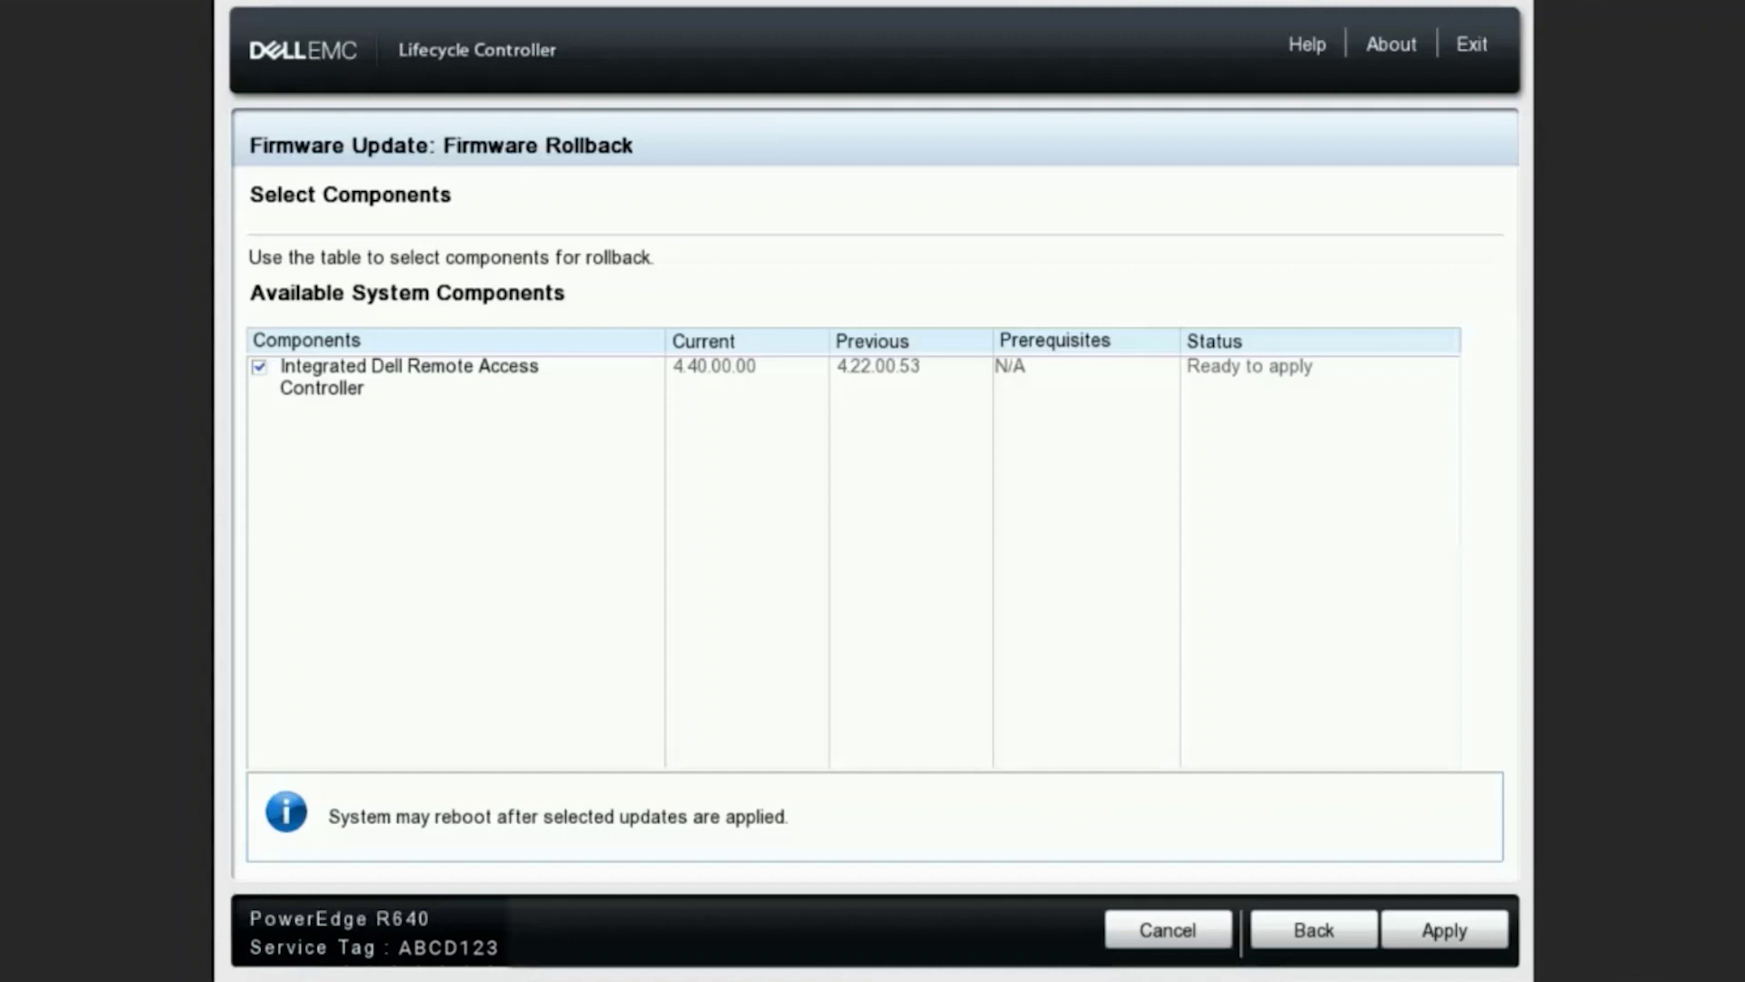
{"action": "key", "text": "Return"}
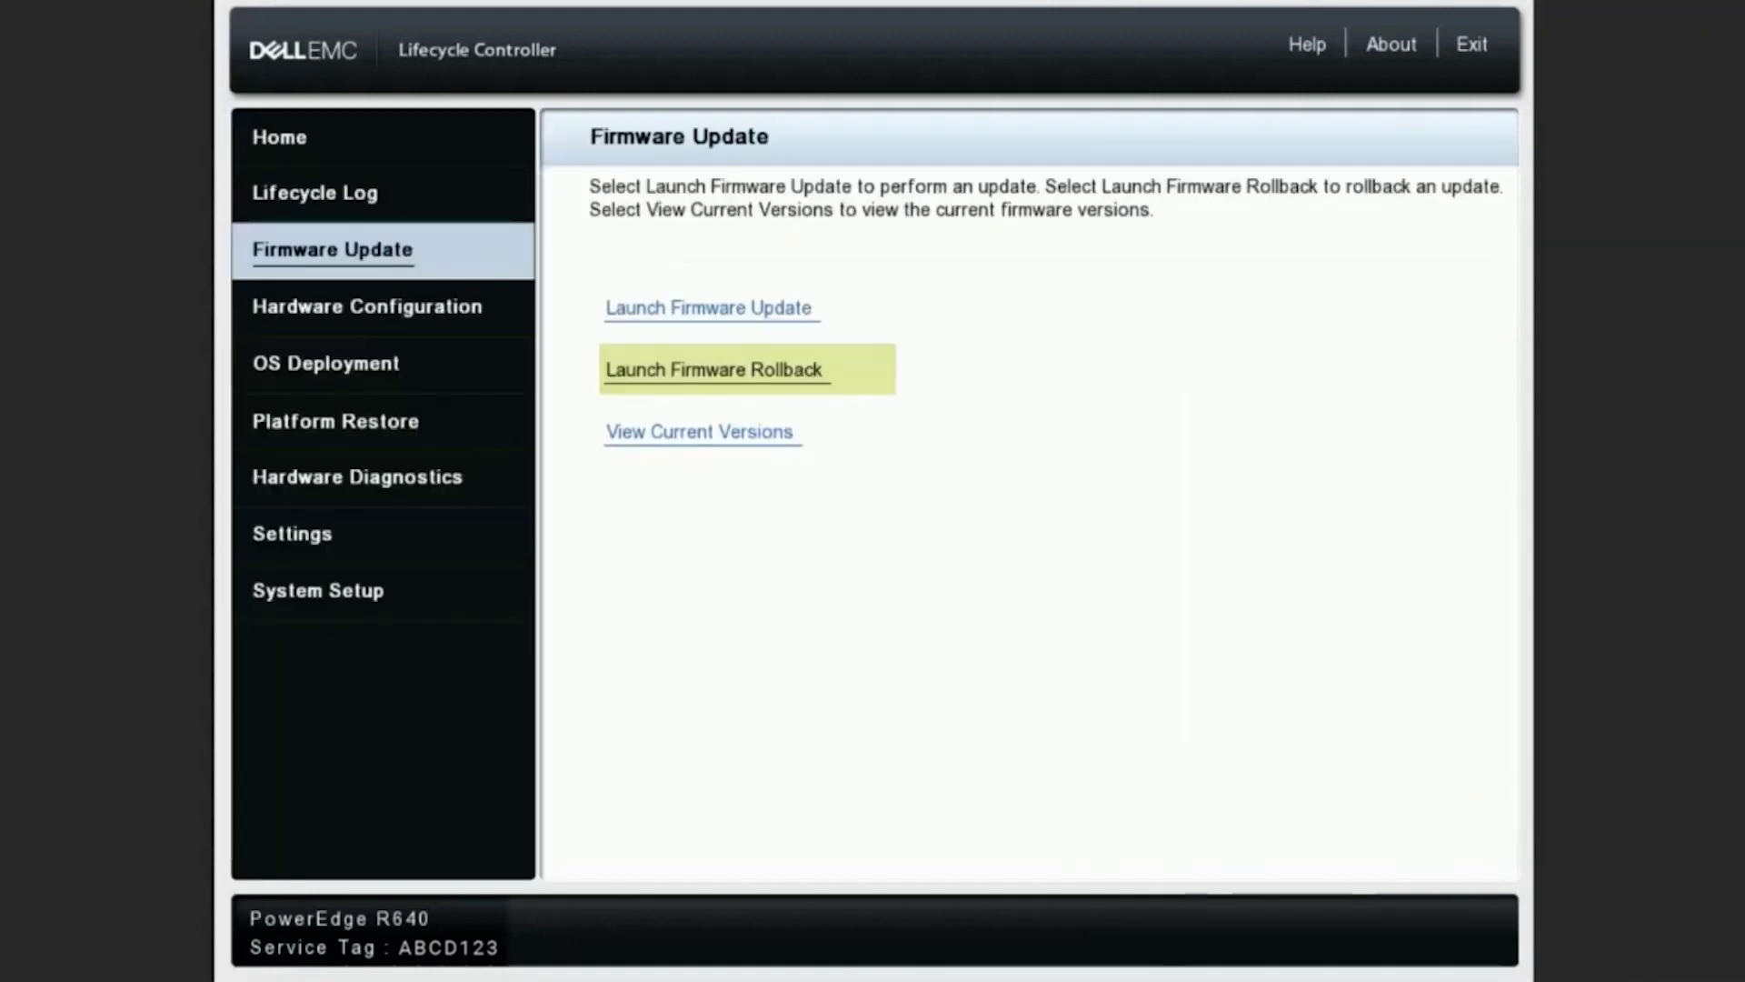
{"action": "key", "text": "Down"}
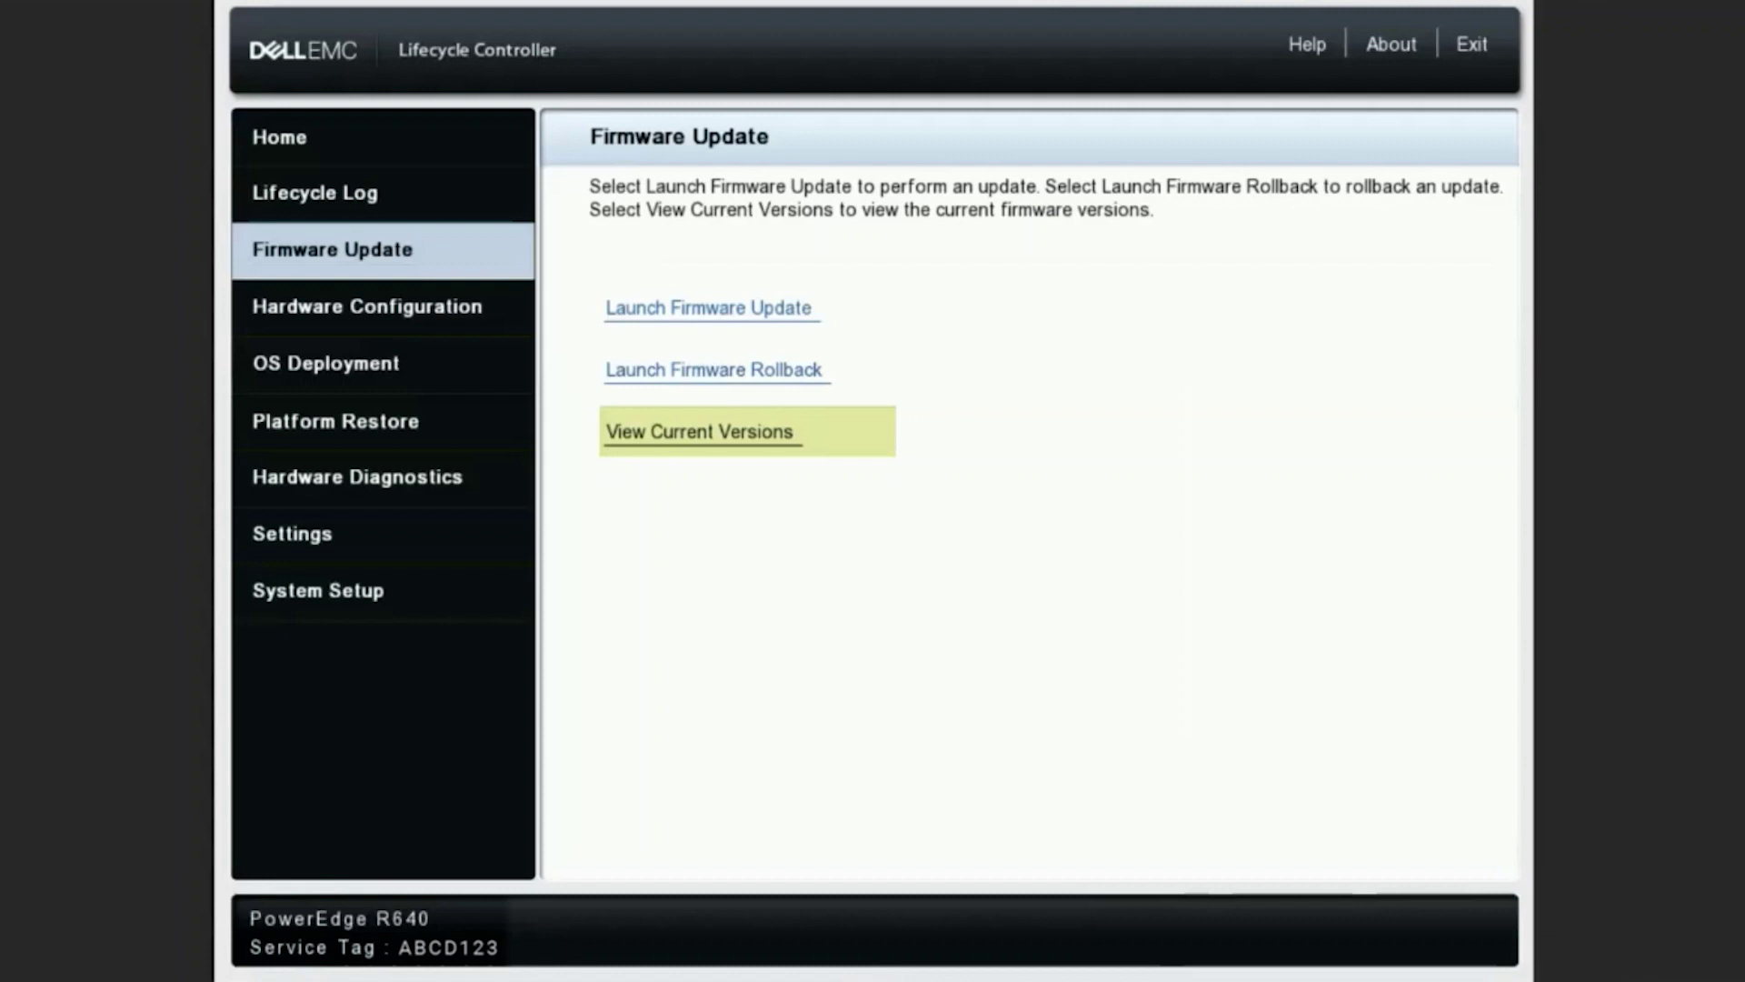
{"action": "key", "text": "Return"}
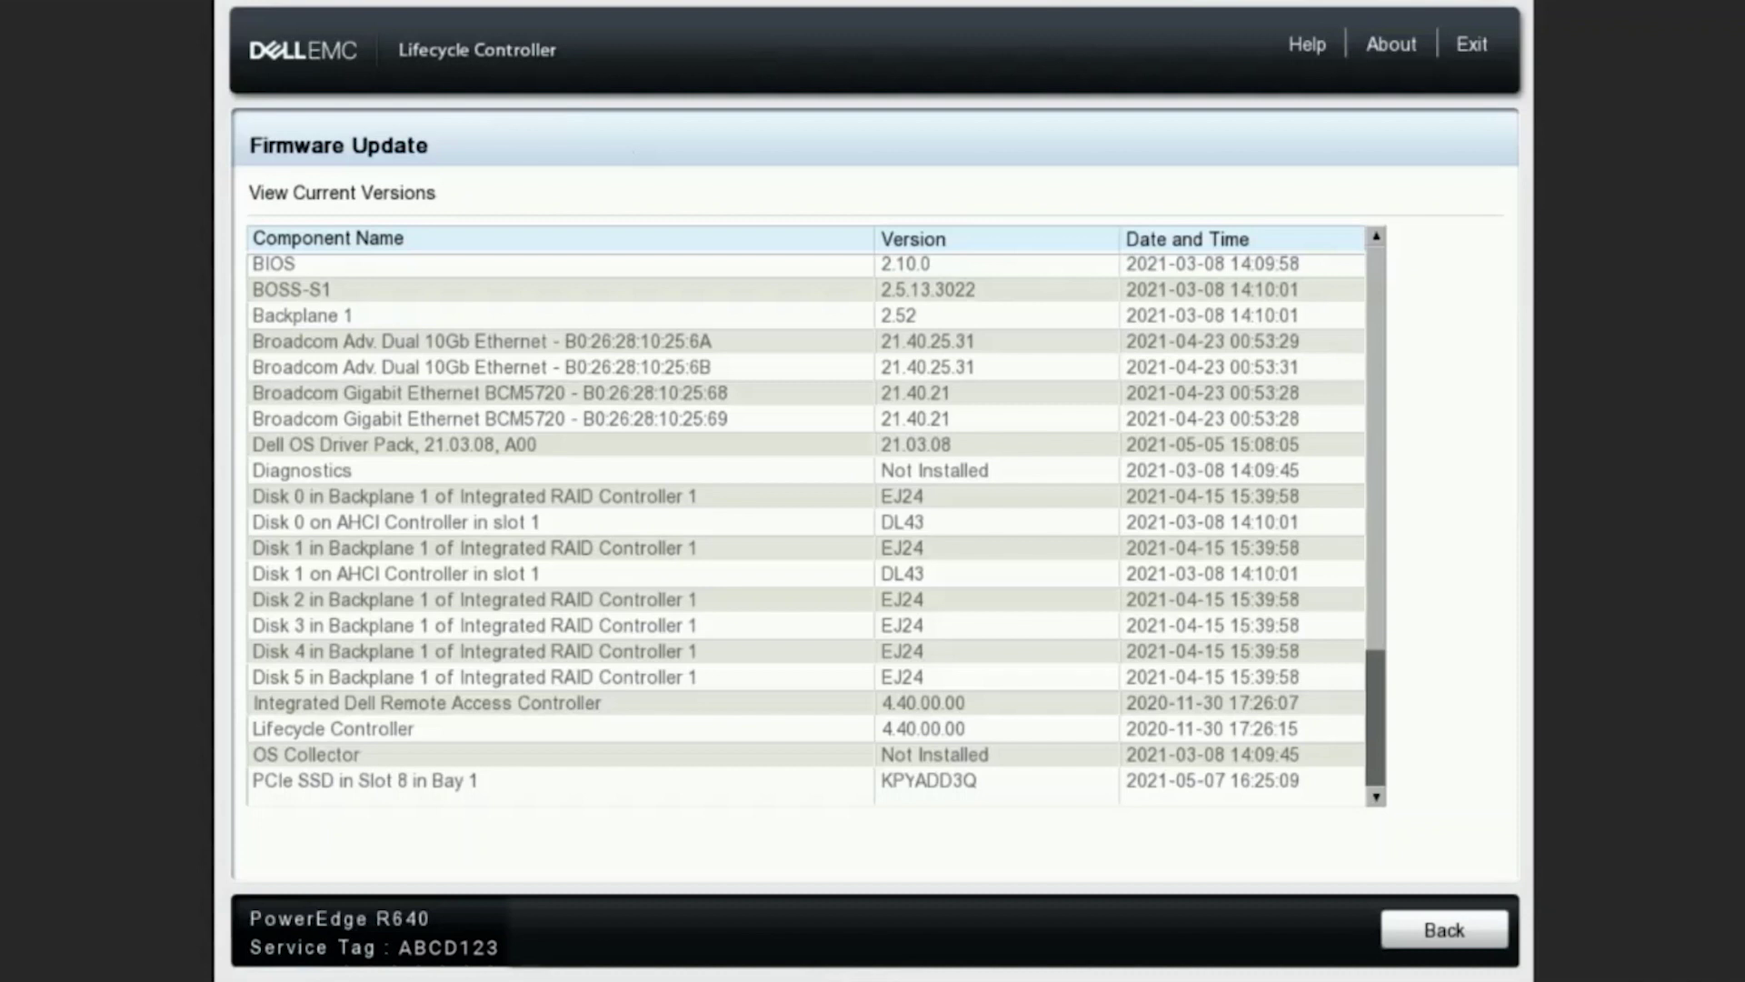
{"action": "key", "text": "Tab"}
{"action": "key", "text": "Return"}
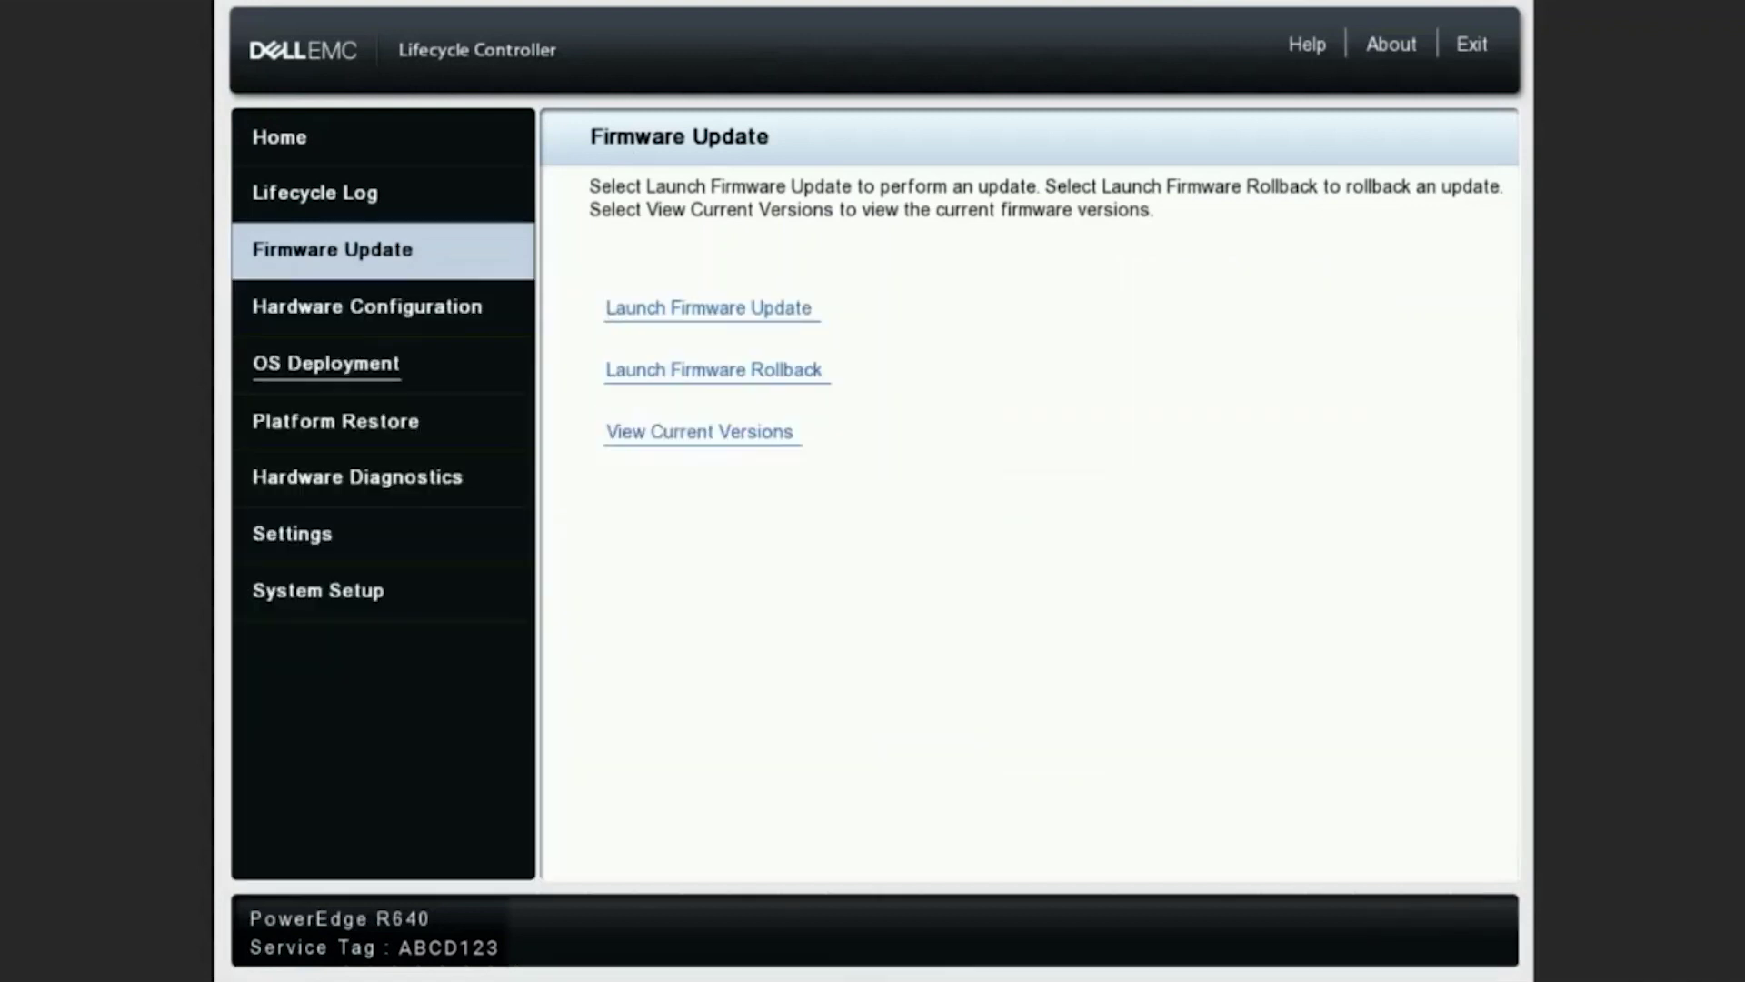
{"action": "key", "text": "Up"}
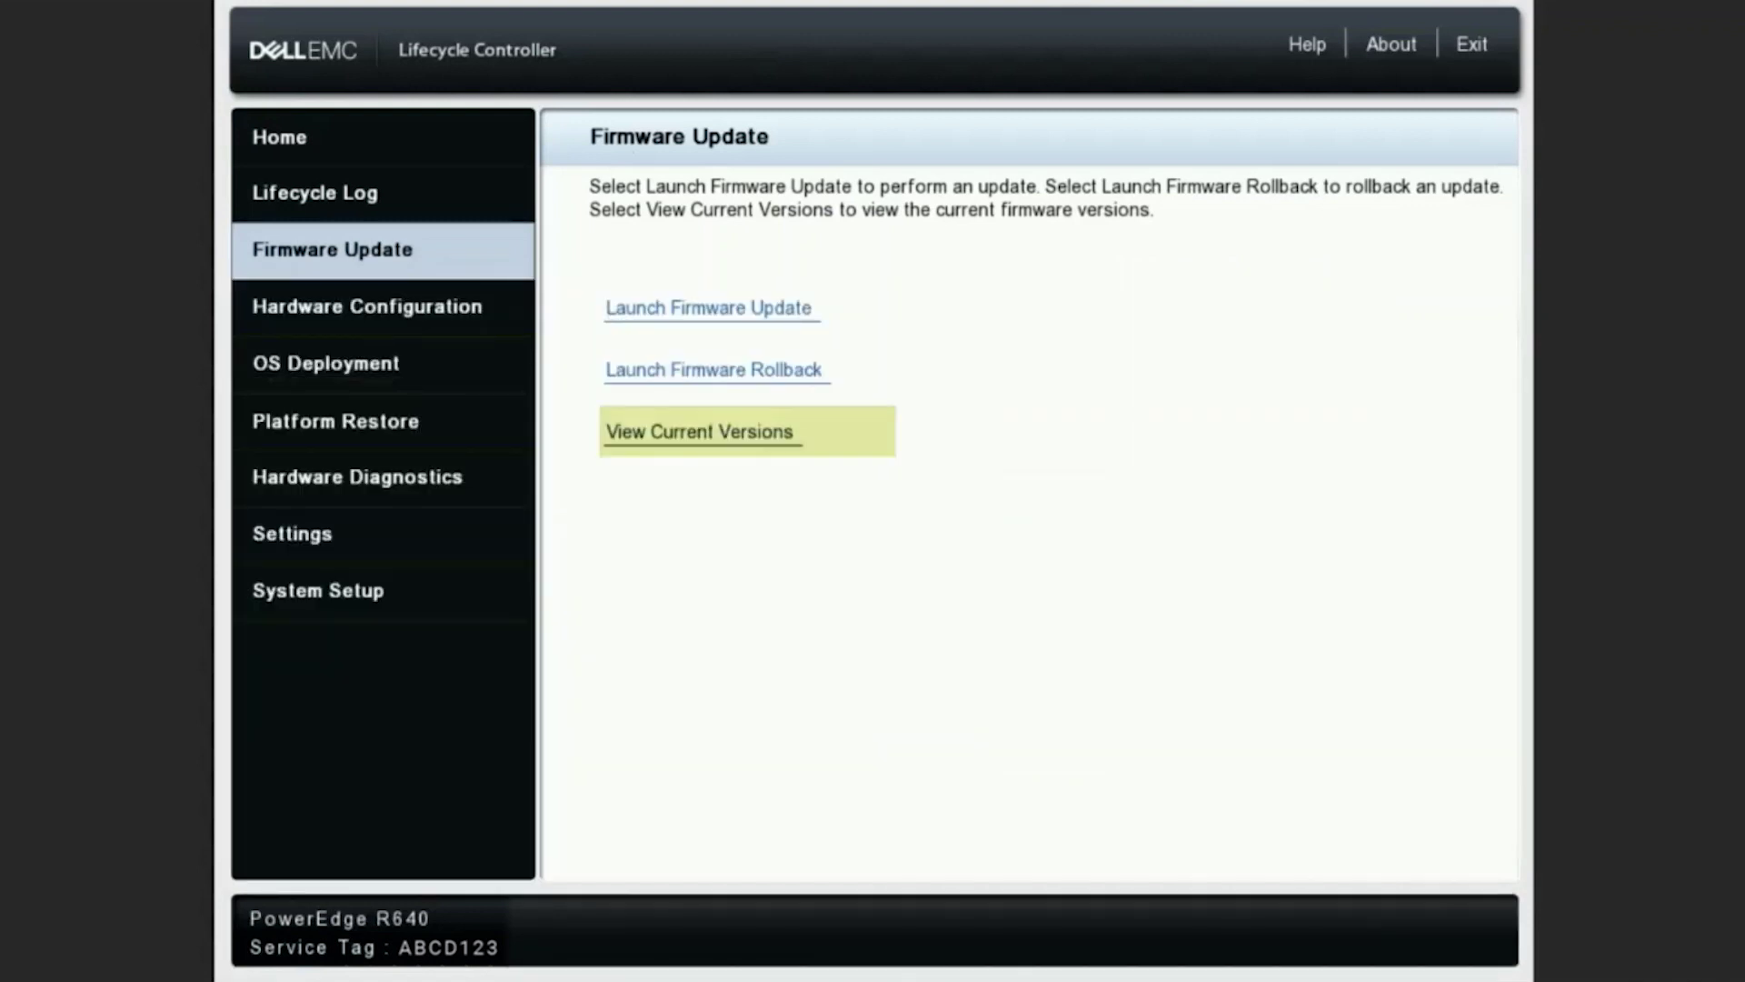
{"action": "key", "text": "Up"}
{"action": "key", "text": "Up"}
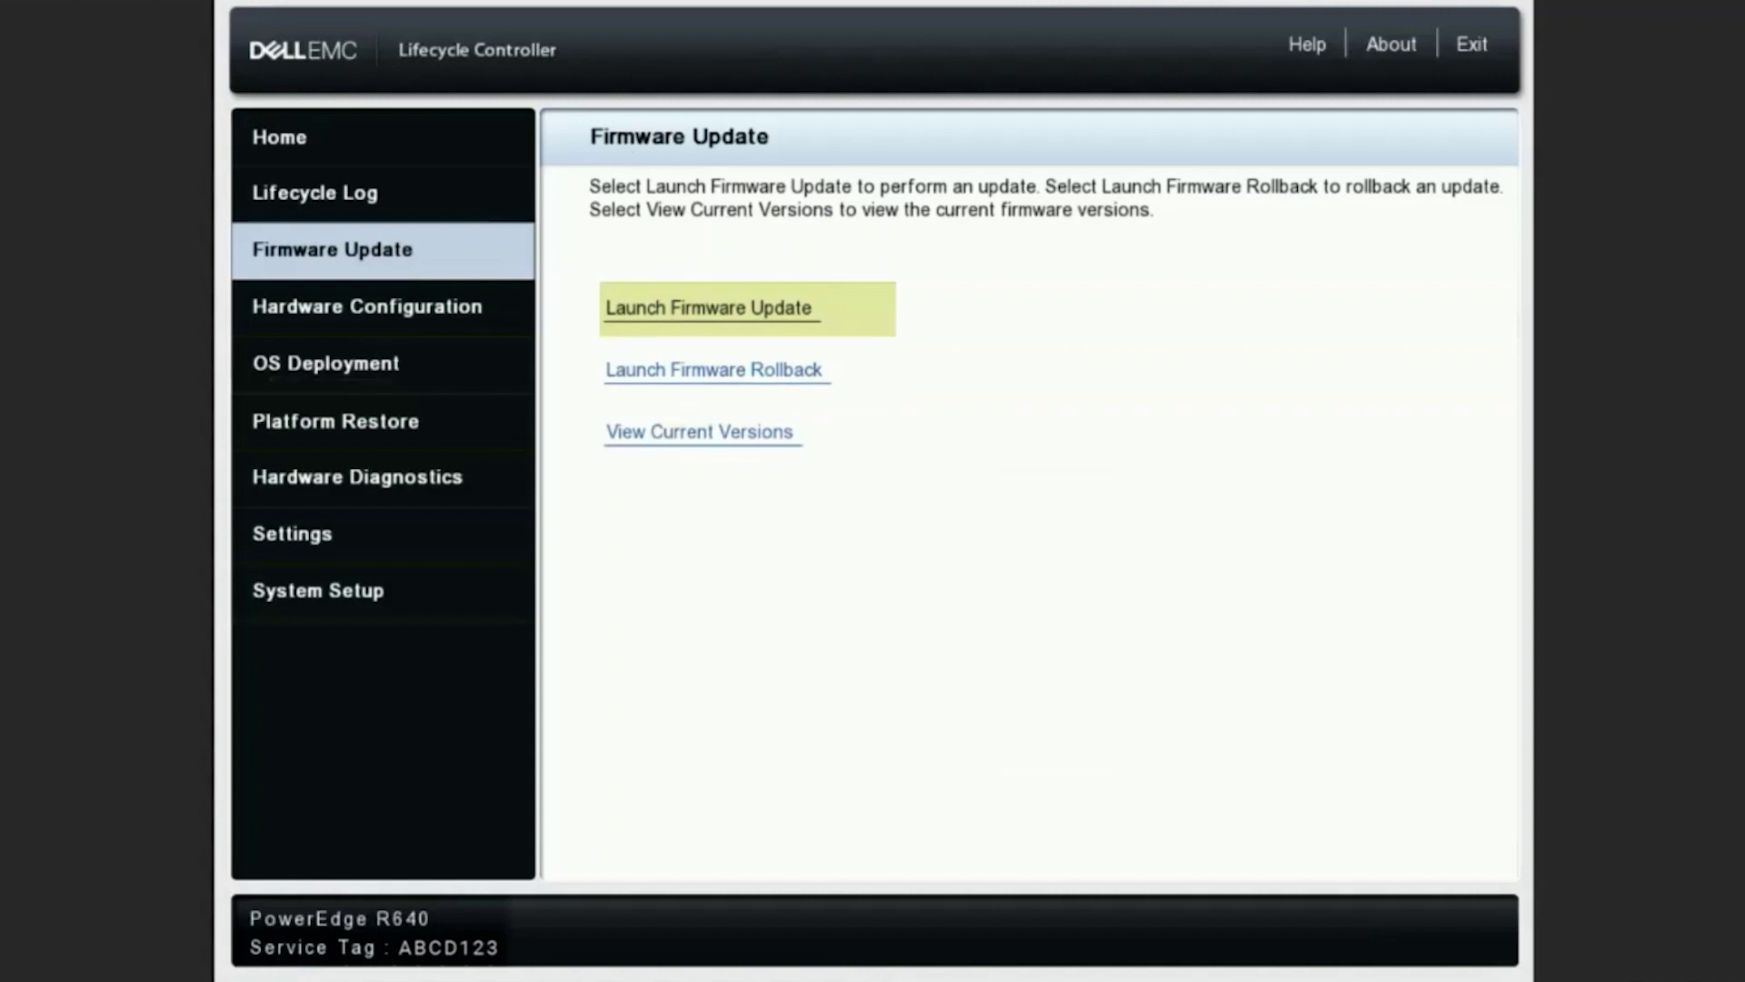
{"action": "key", "text": "Return"}
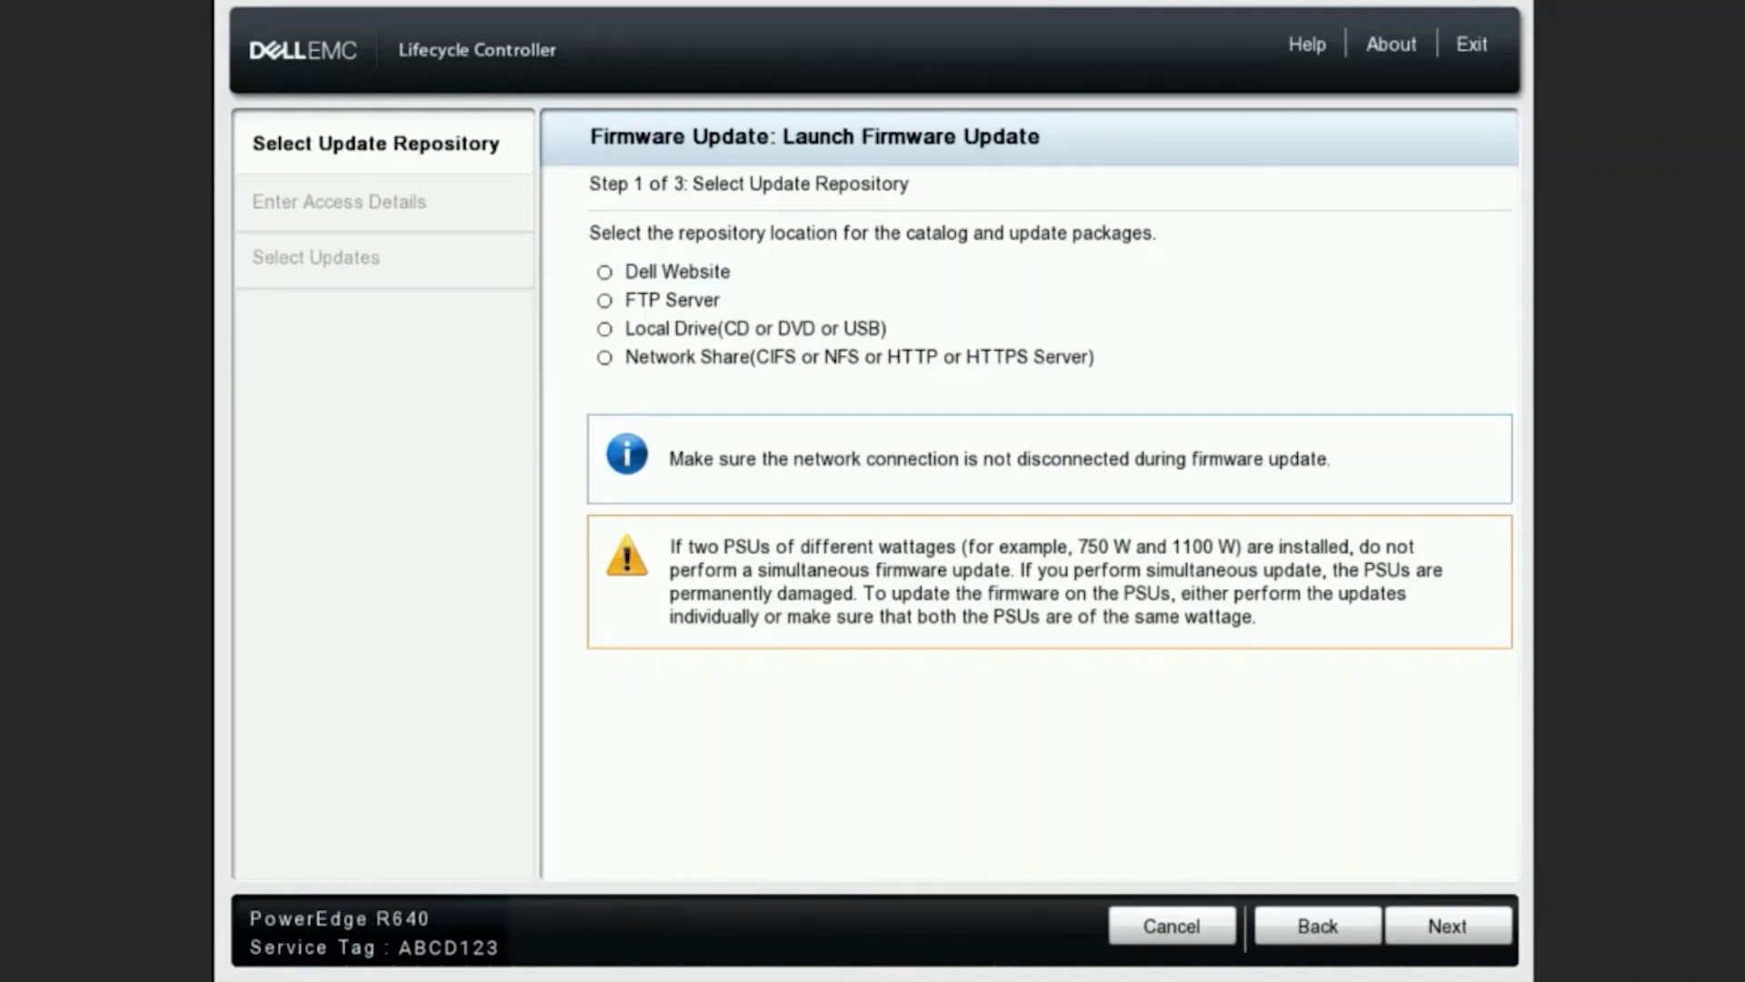
Continue from the Network Share repository choice to Step 2: Enter Access Details.
{"action": "key", "text": "Tab"}
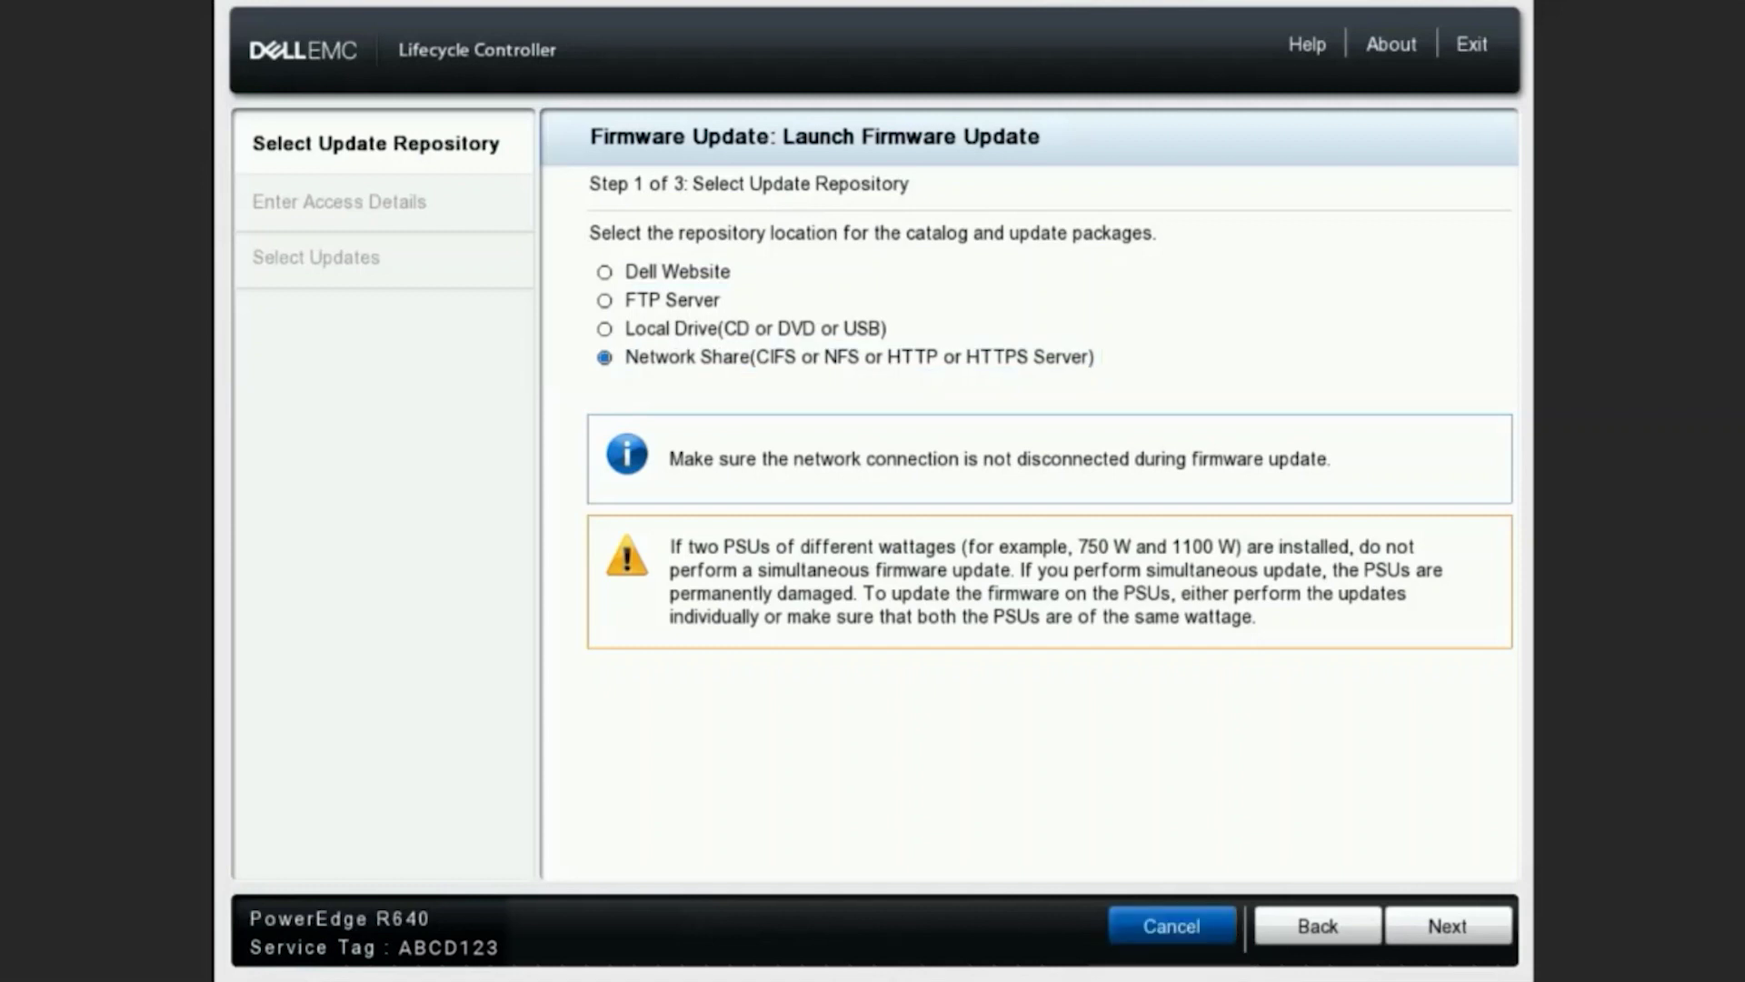
{"action": "key", "text": "Tab"}
{"action": "key", "text": "Return"}
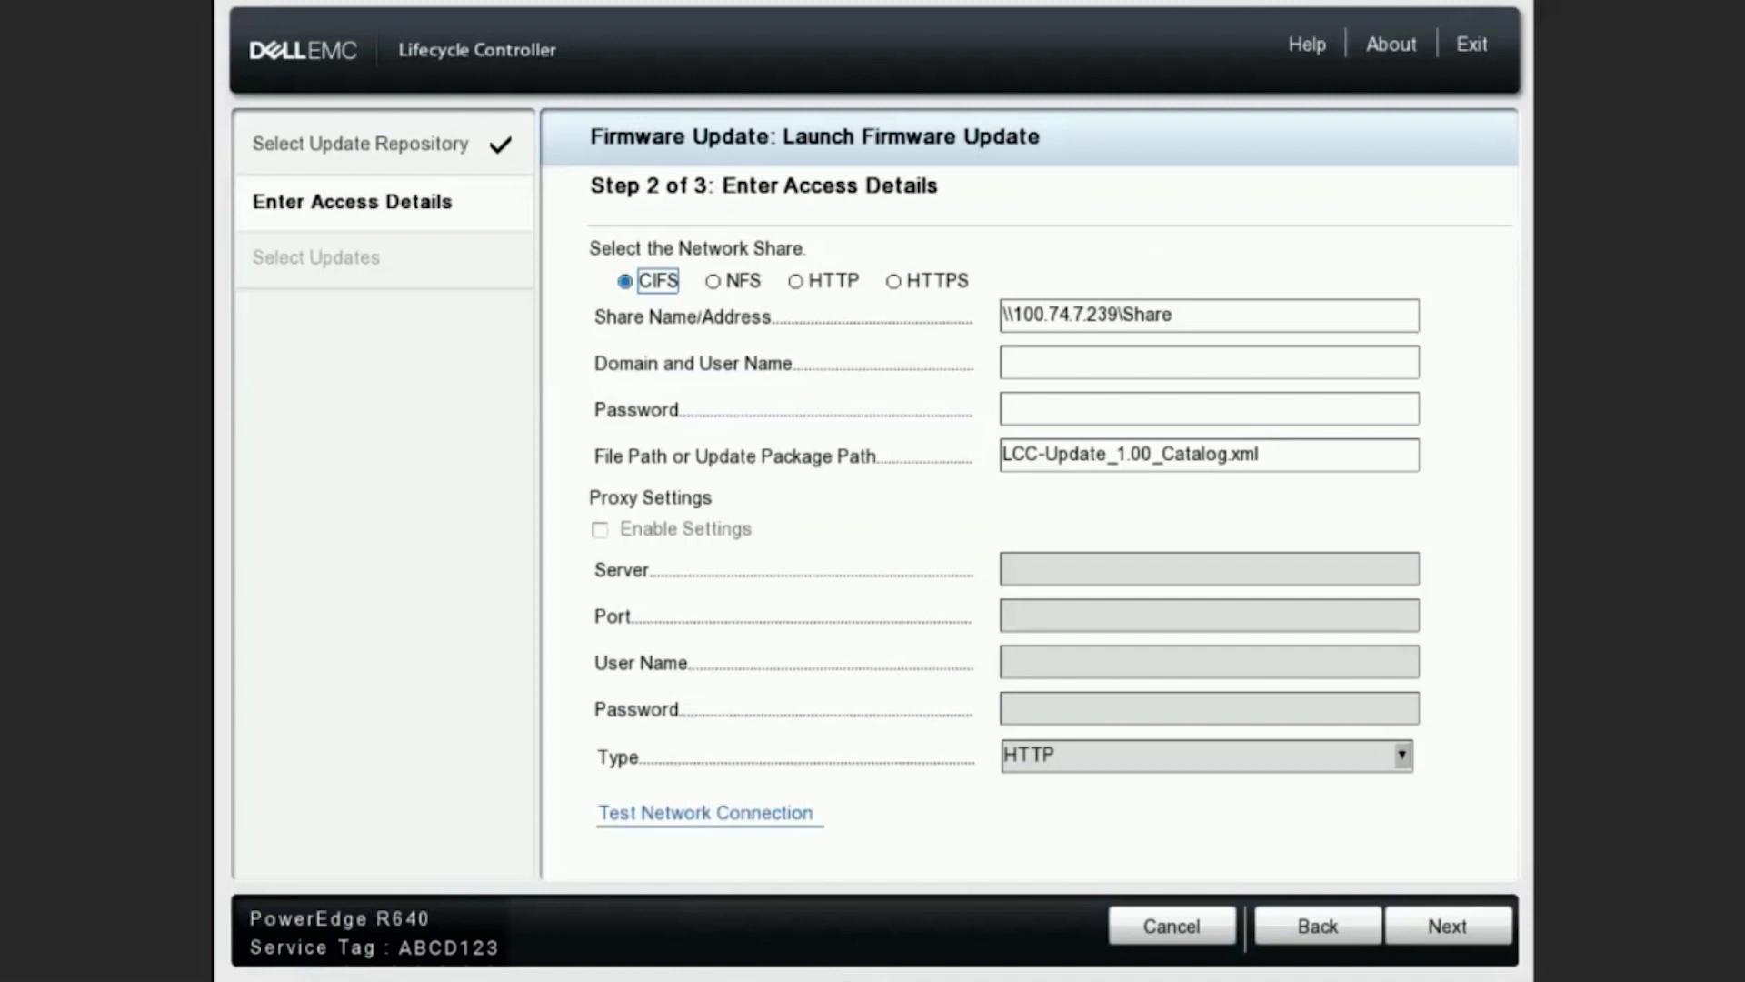
{"action": "key", "text": "Tab"}
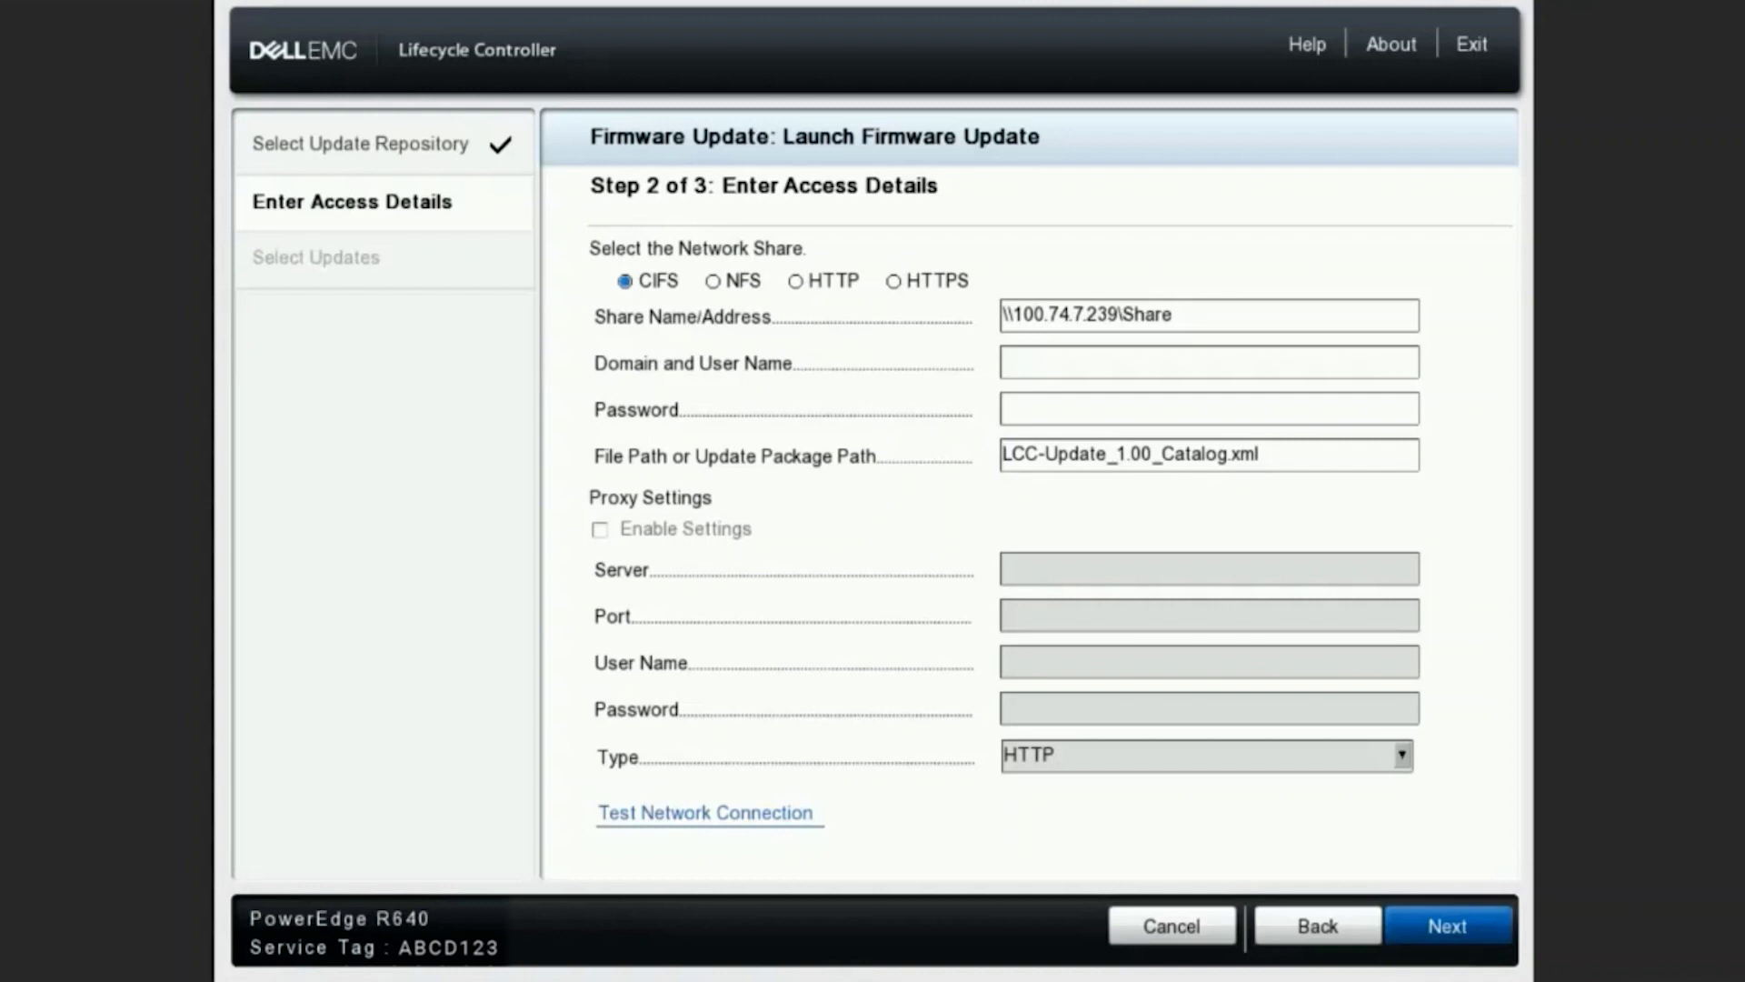
{"action": "key", "text": "Tab"}
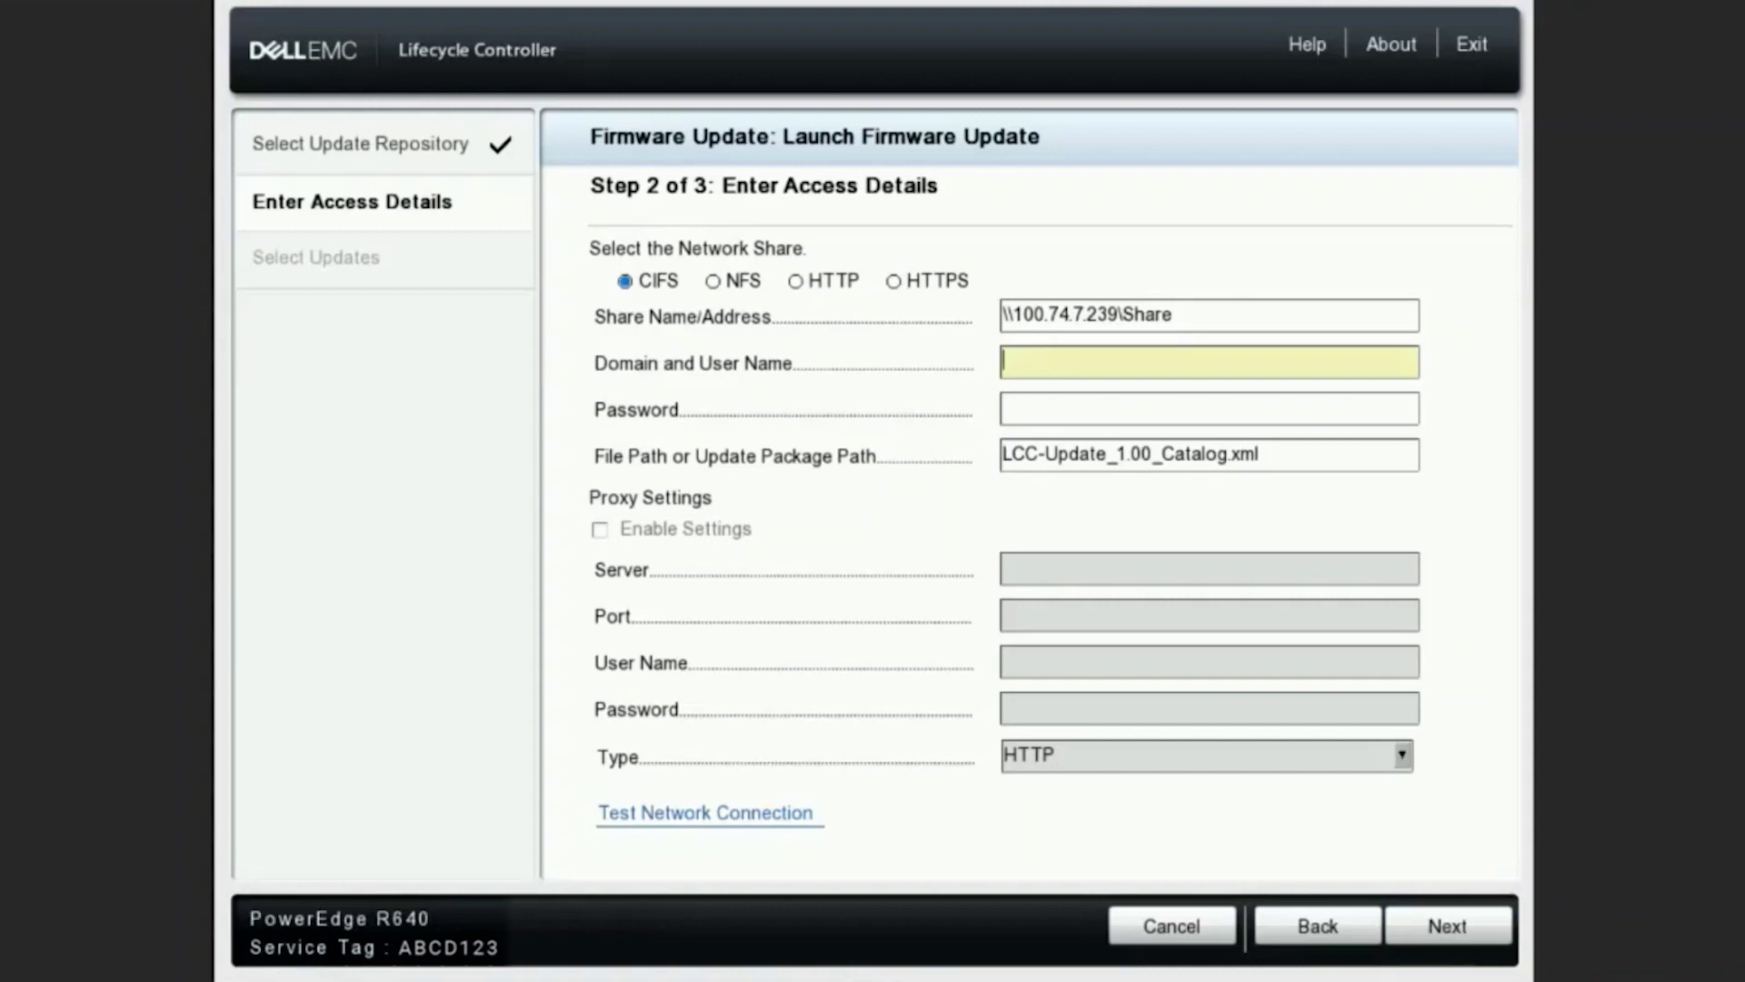
{"action": "type", "text": "testuser"}
{"action": "key", "text": "Tab"}
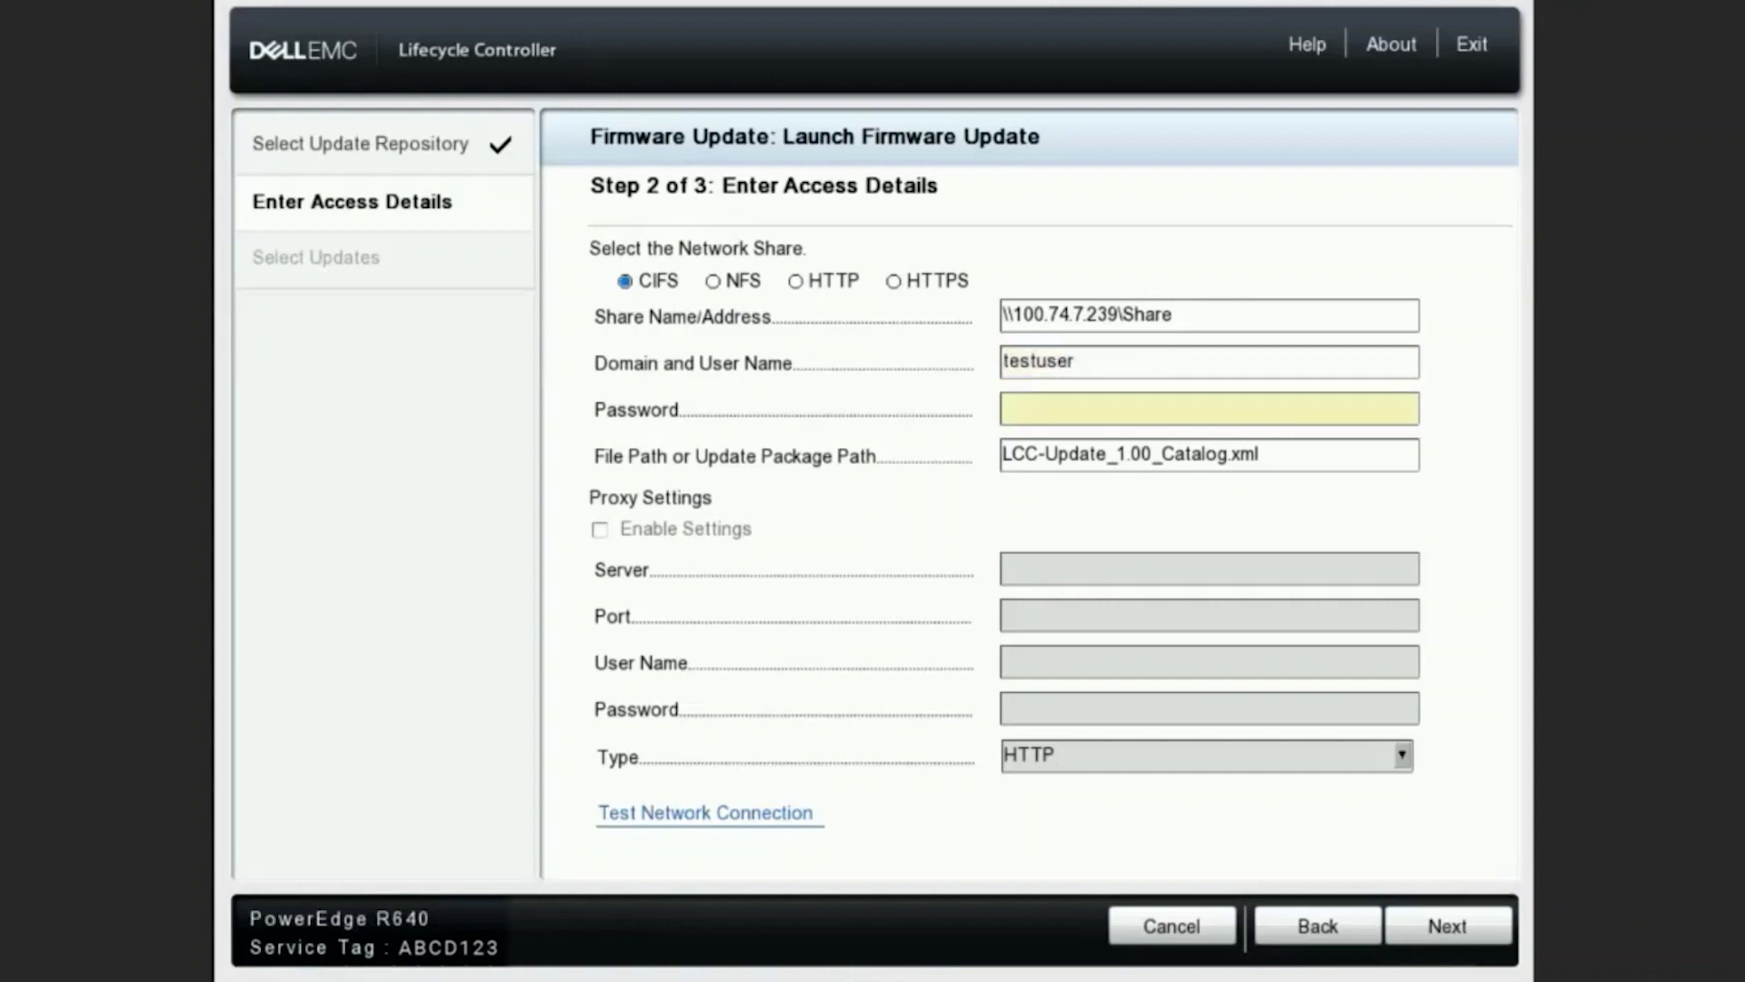
Run the network connection test and acknowledge its success message.
{"action": "key", "text": "Tab"}
{"action": "key", "text": "Tab"}
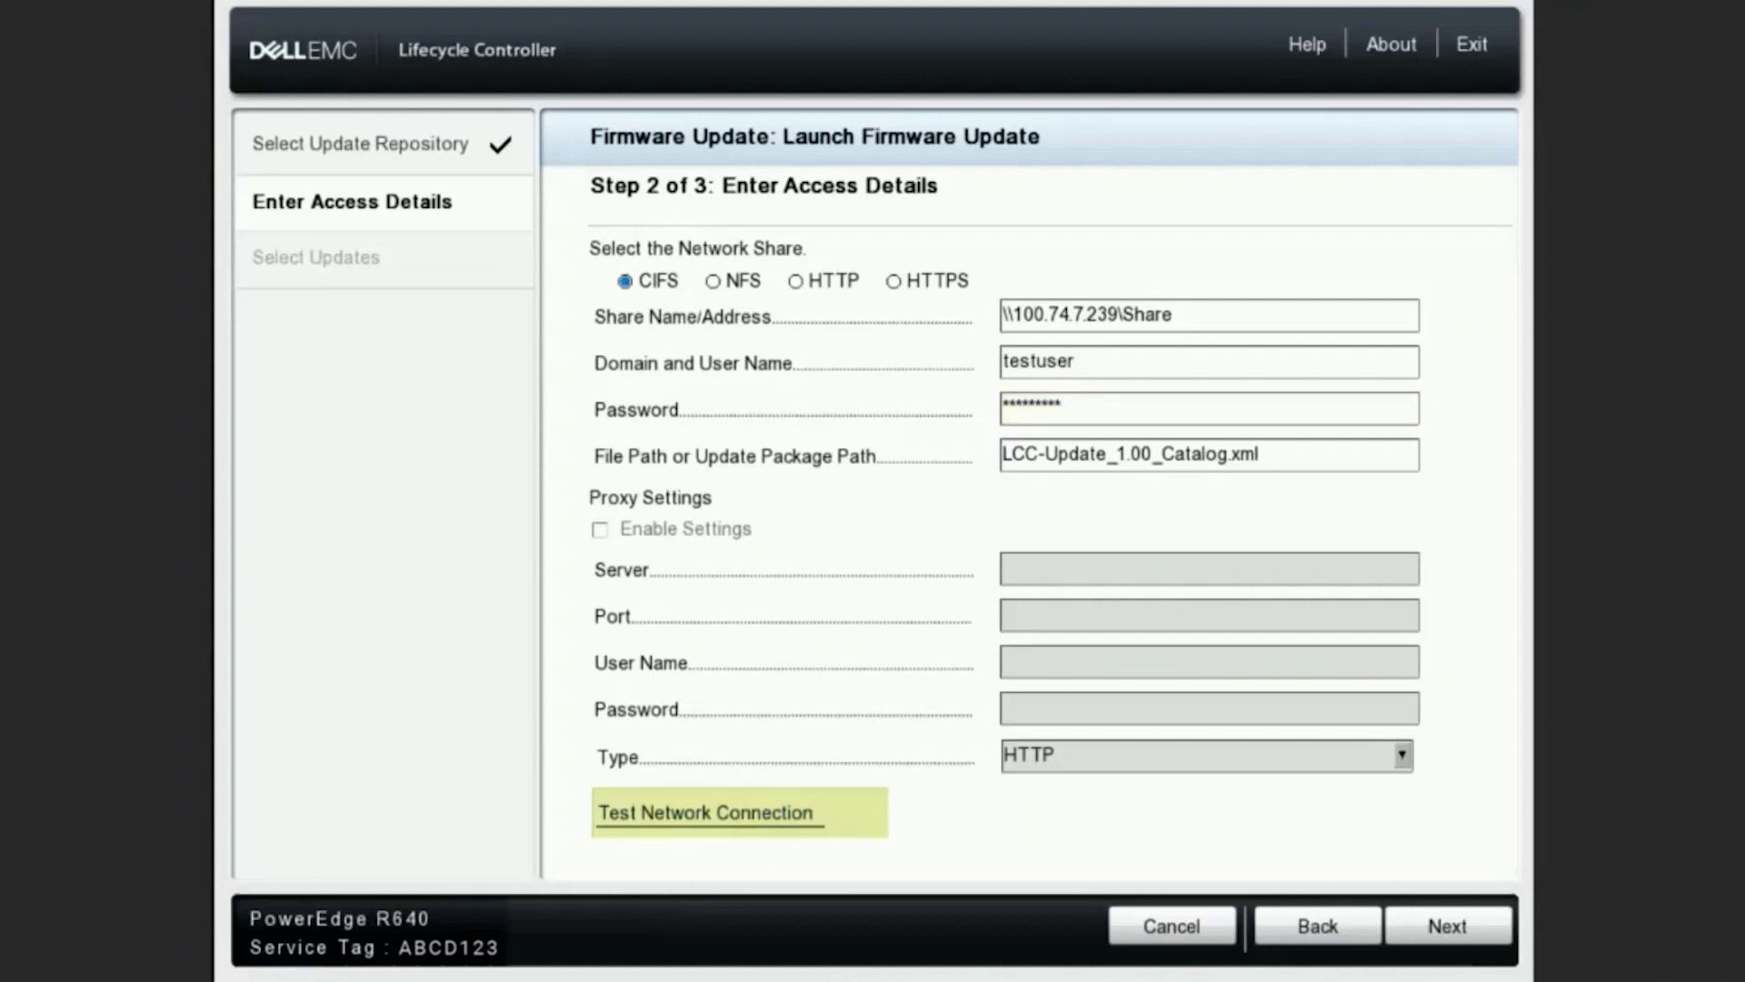
{"action": "key", "text": "Return"}
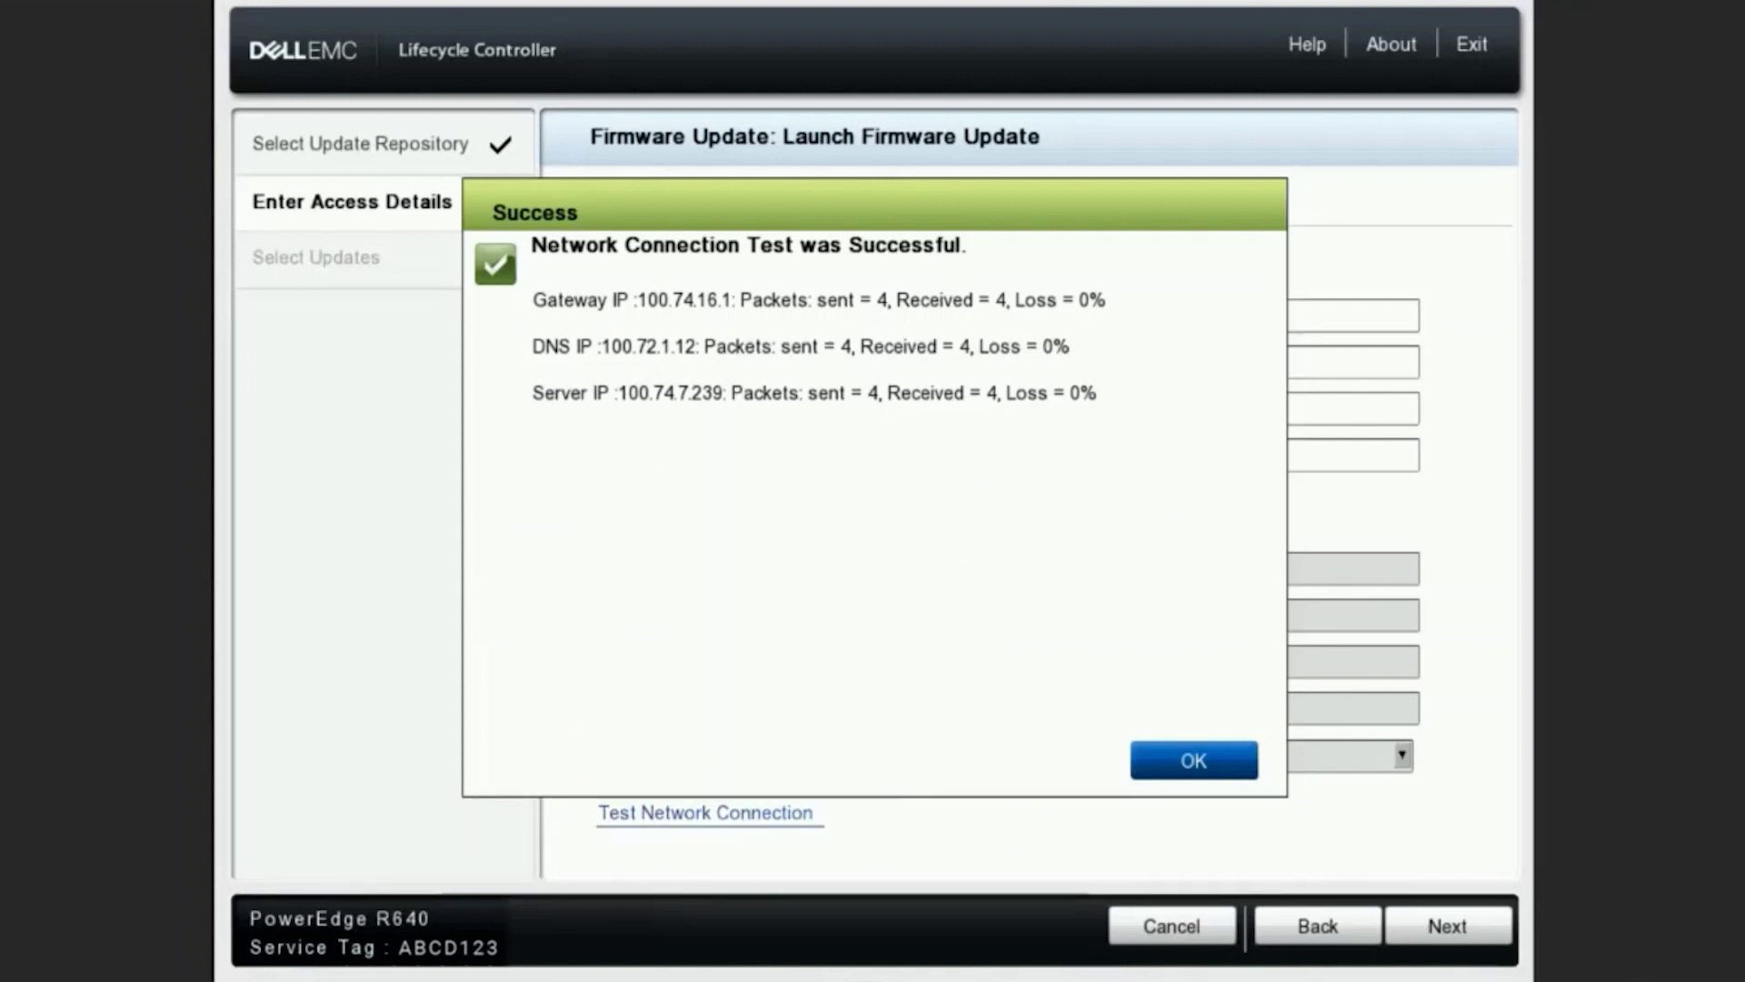
{"action": "key", "text": "Return"}
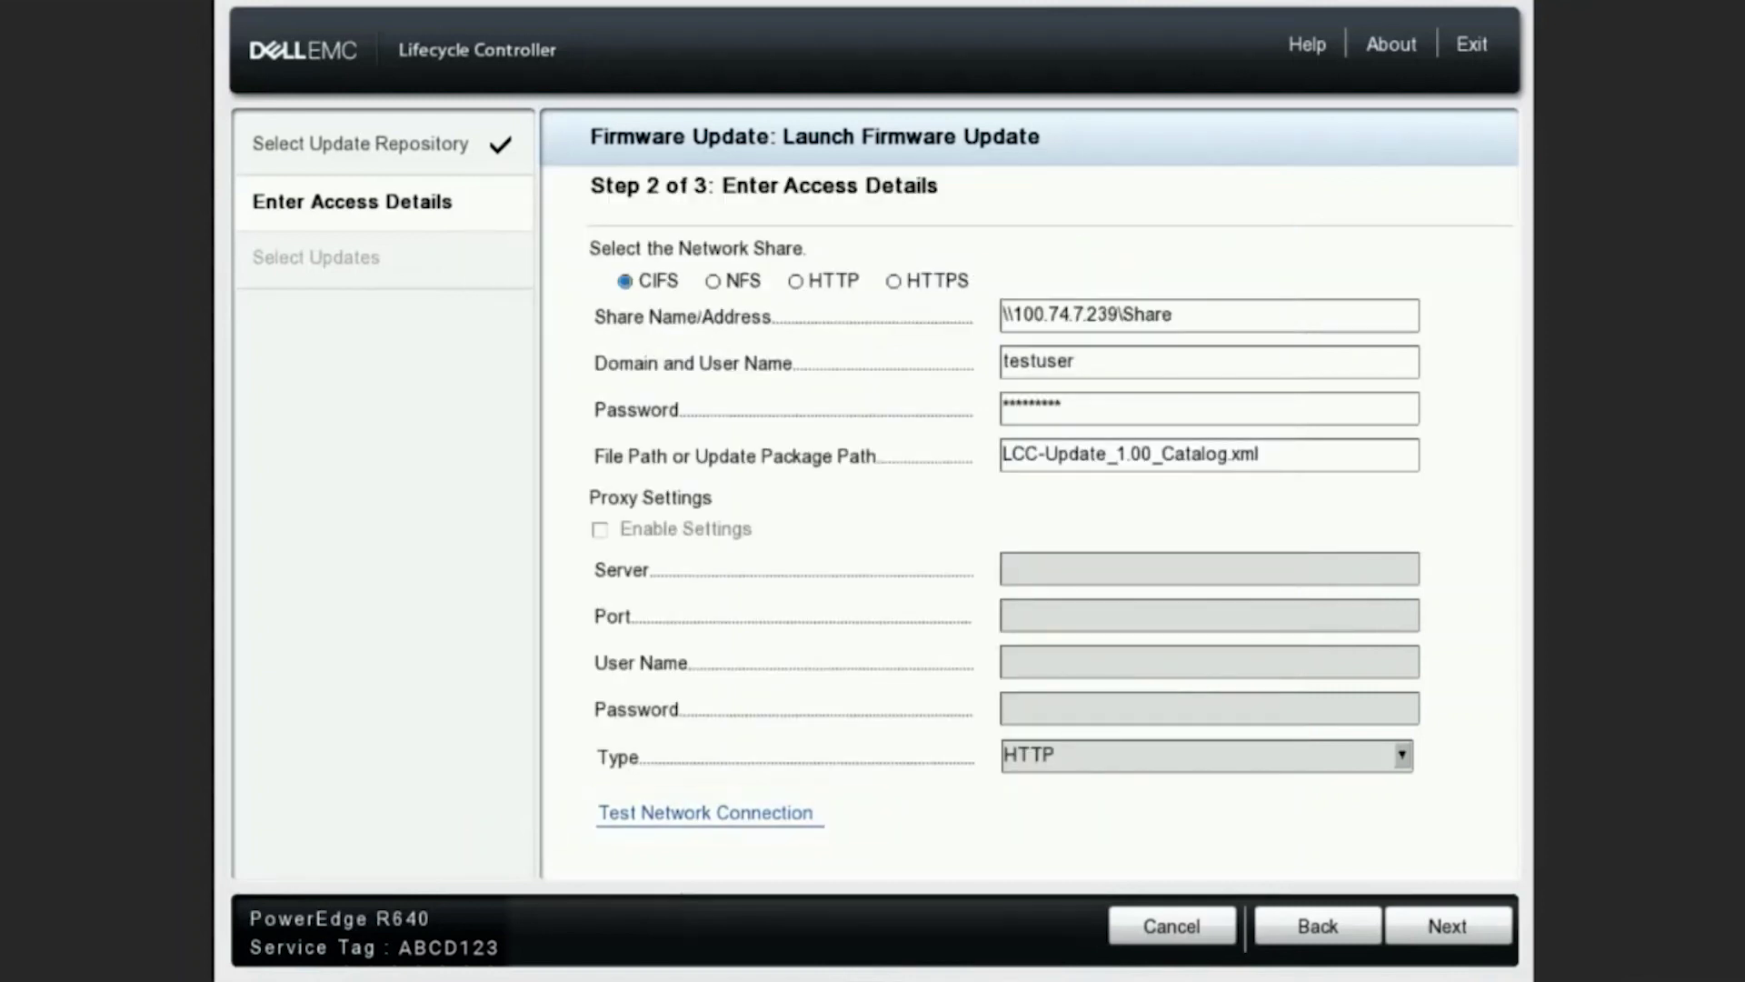
{"action": "key", "text": "Tab"}
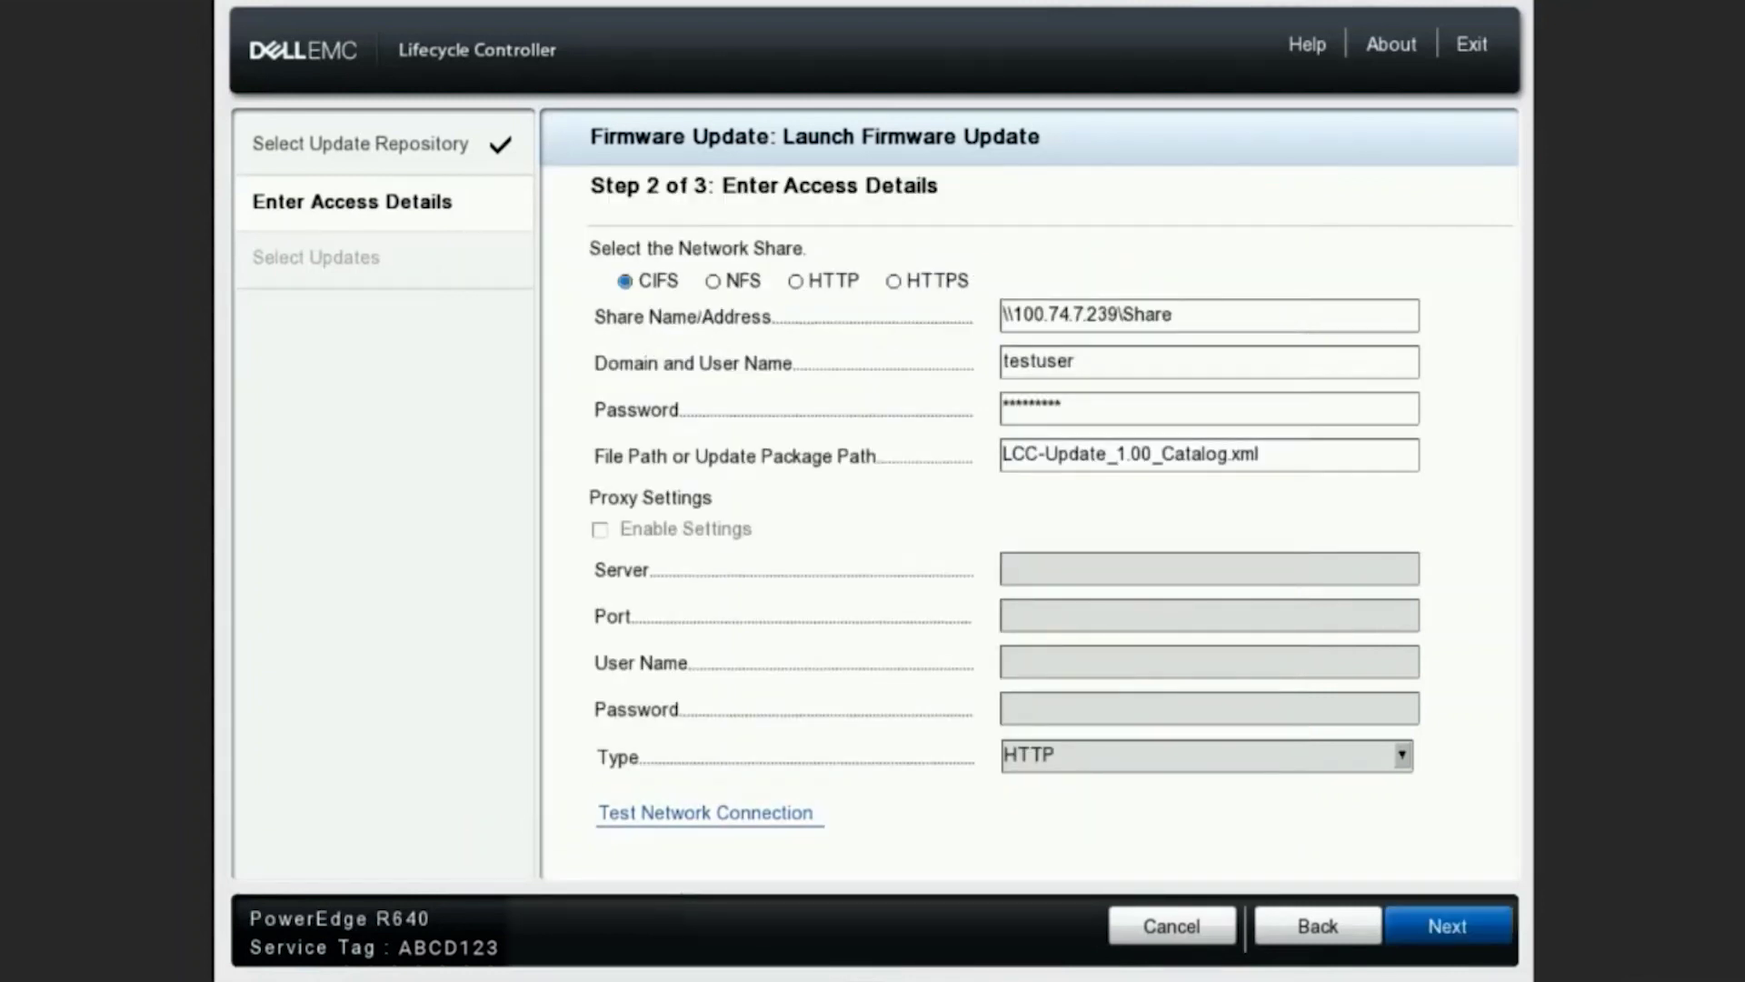
Load the CIFS share catalog and scroll through the available updates list.
{"action": "key", "text": "Return"}
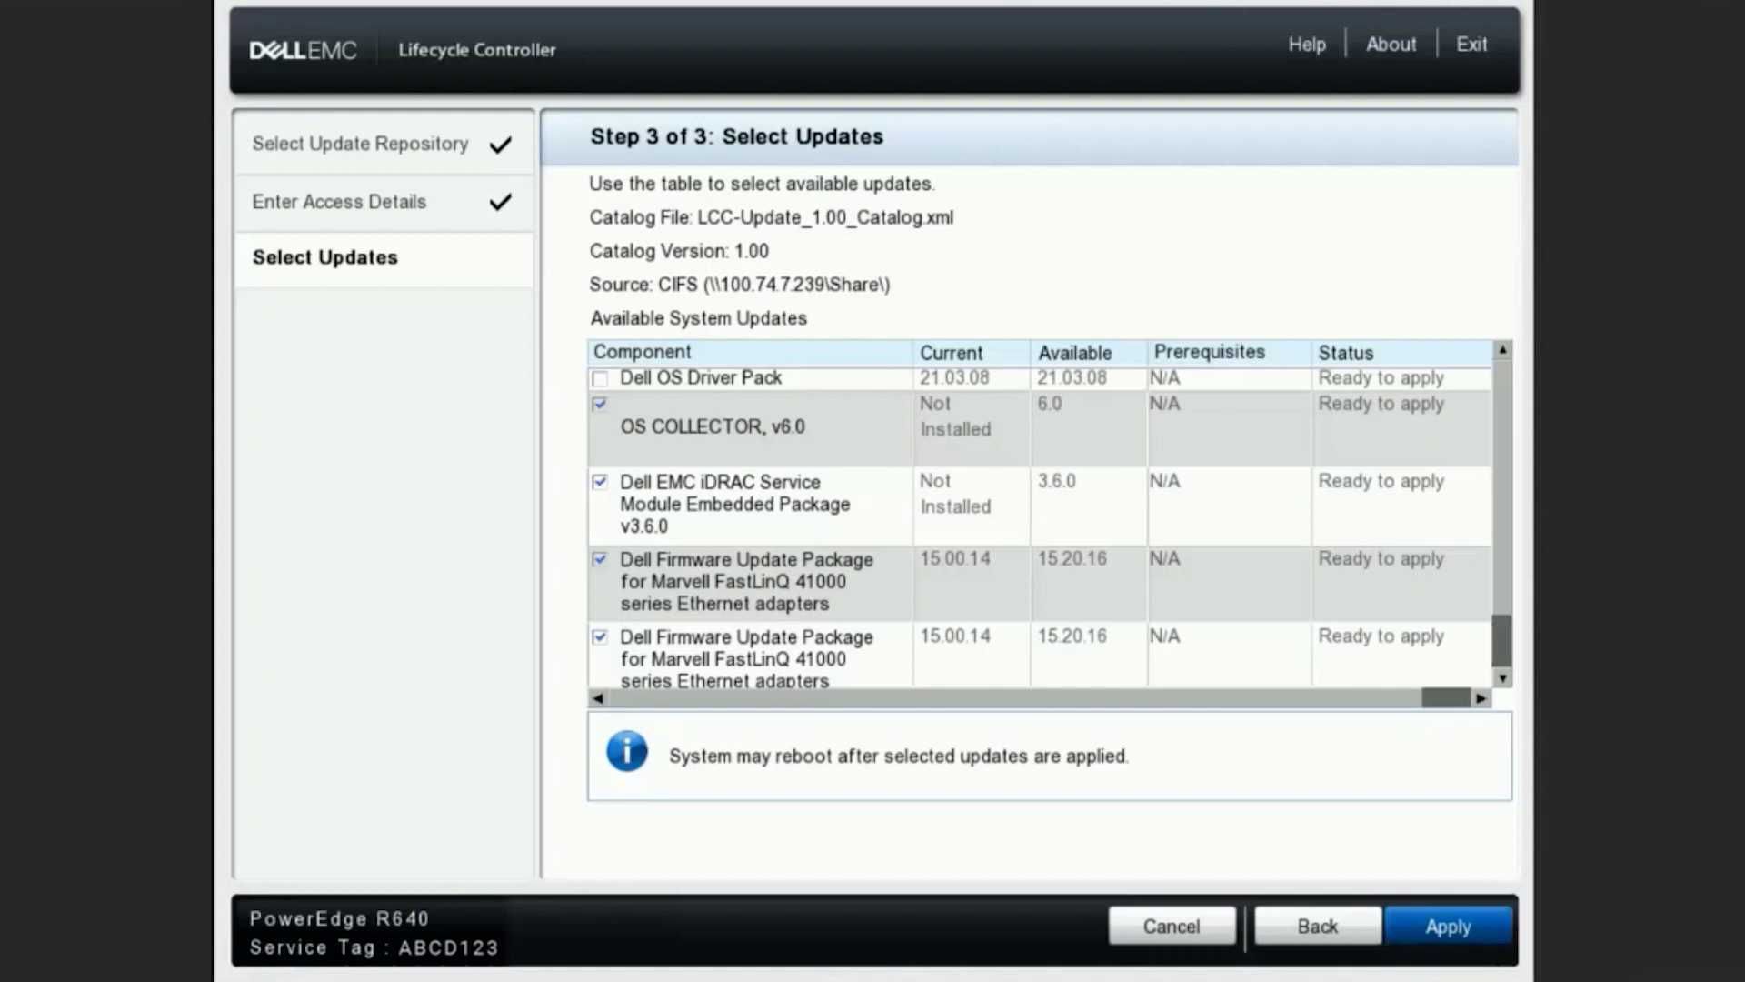
{"action": "scroll", "coordinate": [1041, 518], "scroll_direction": "down", "scroll_amount": 1}
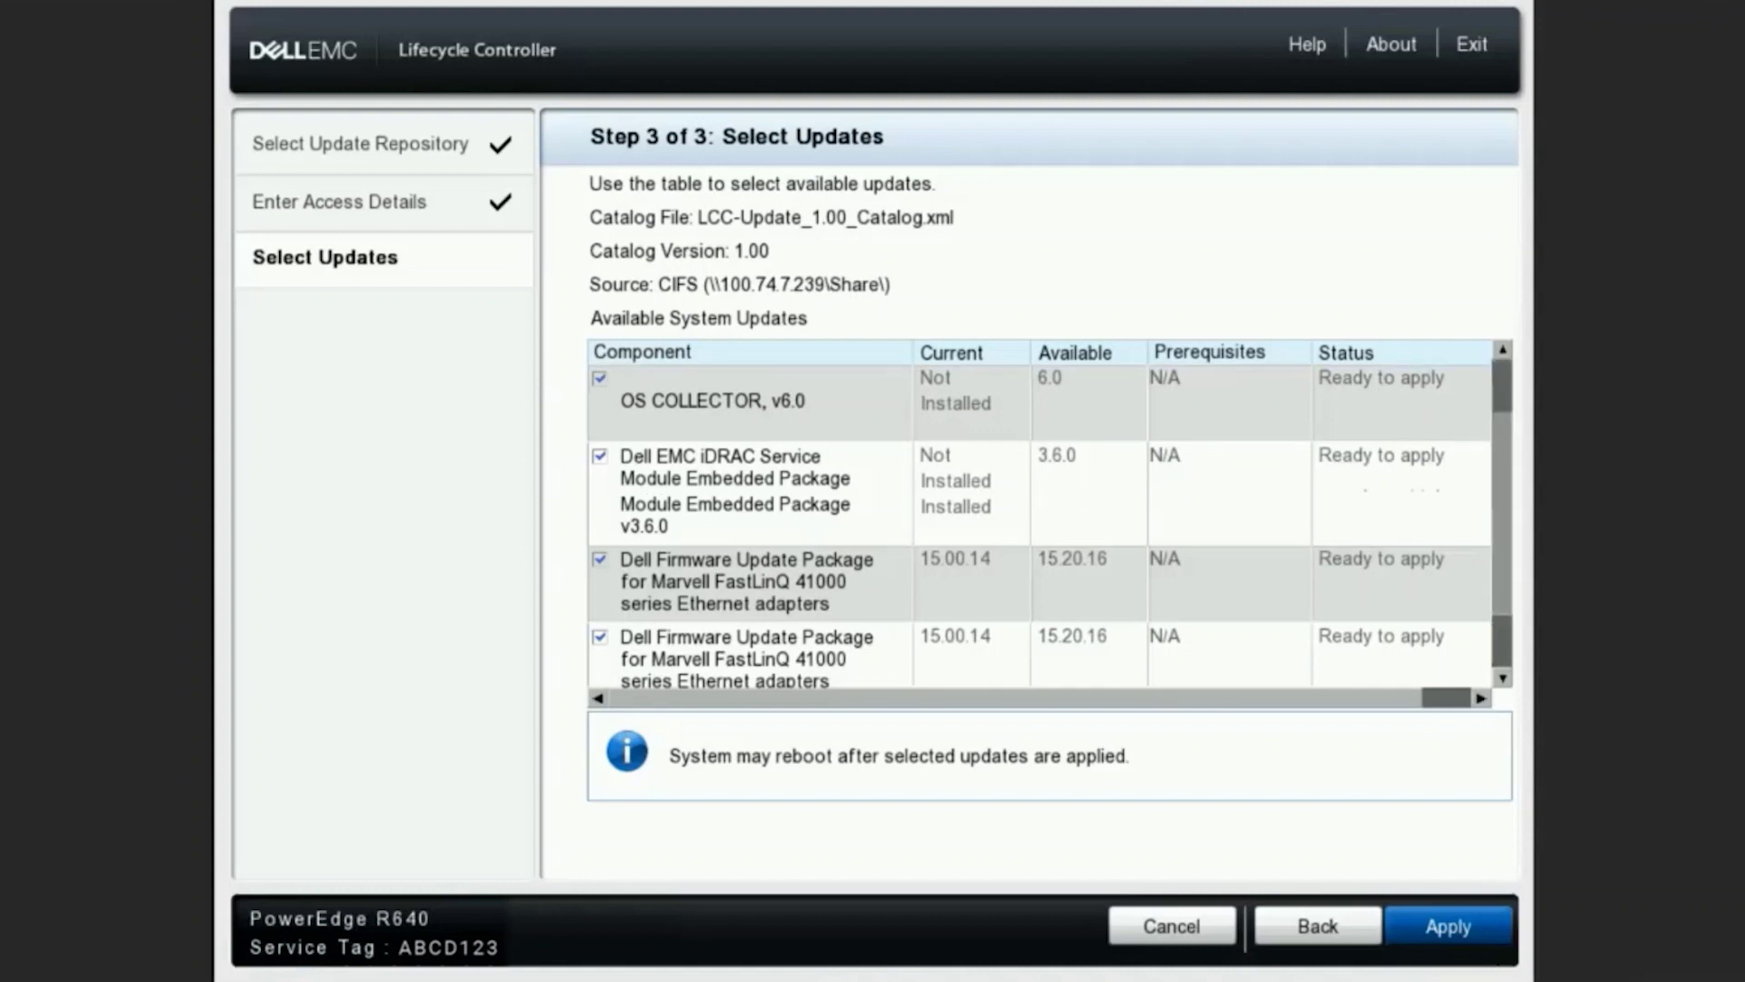
{"action": "scroll", "coordinate": [1040, 518], "scroll_direction": "down", "scroll_amount": 1}
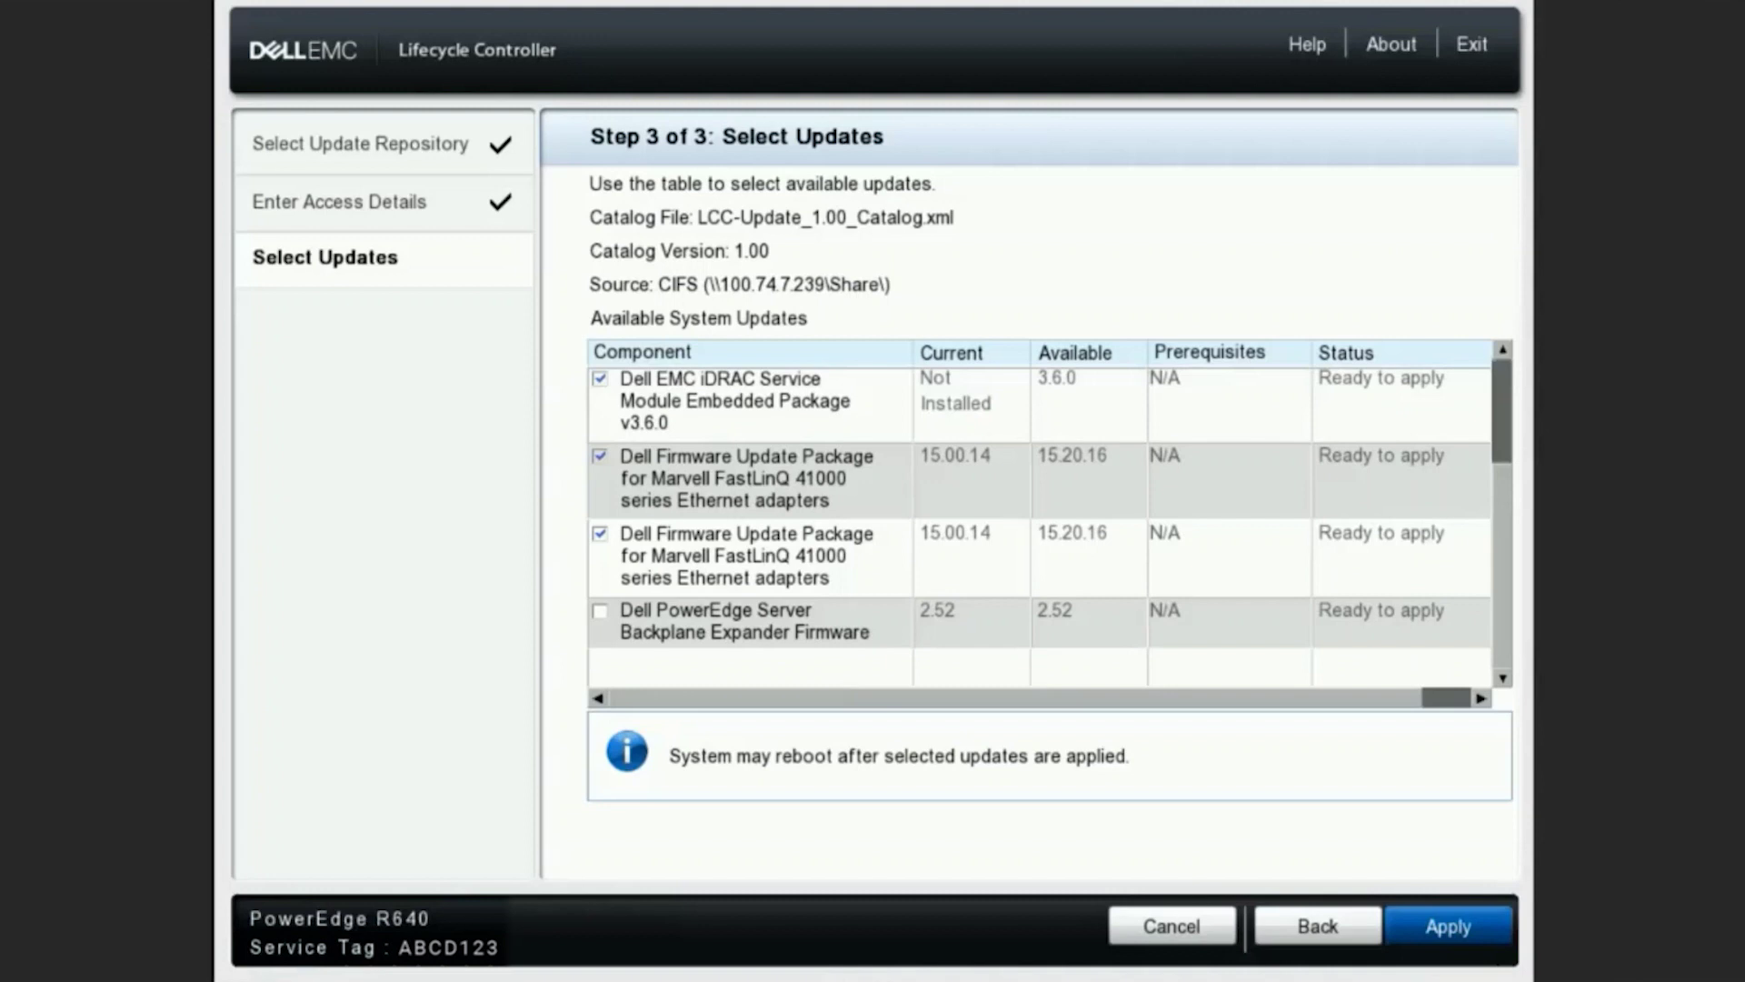
{"action": "scroll", "coordinate": [1041, 518], "scroll_direction": "up", "scroll_amount": 2}
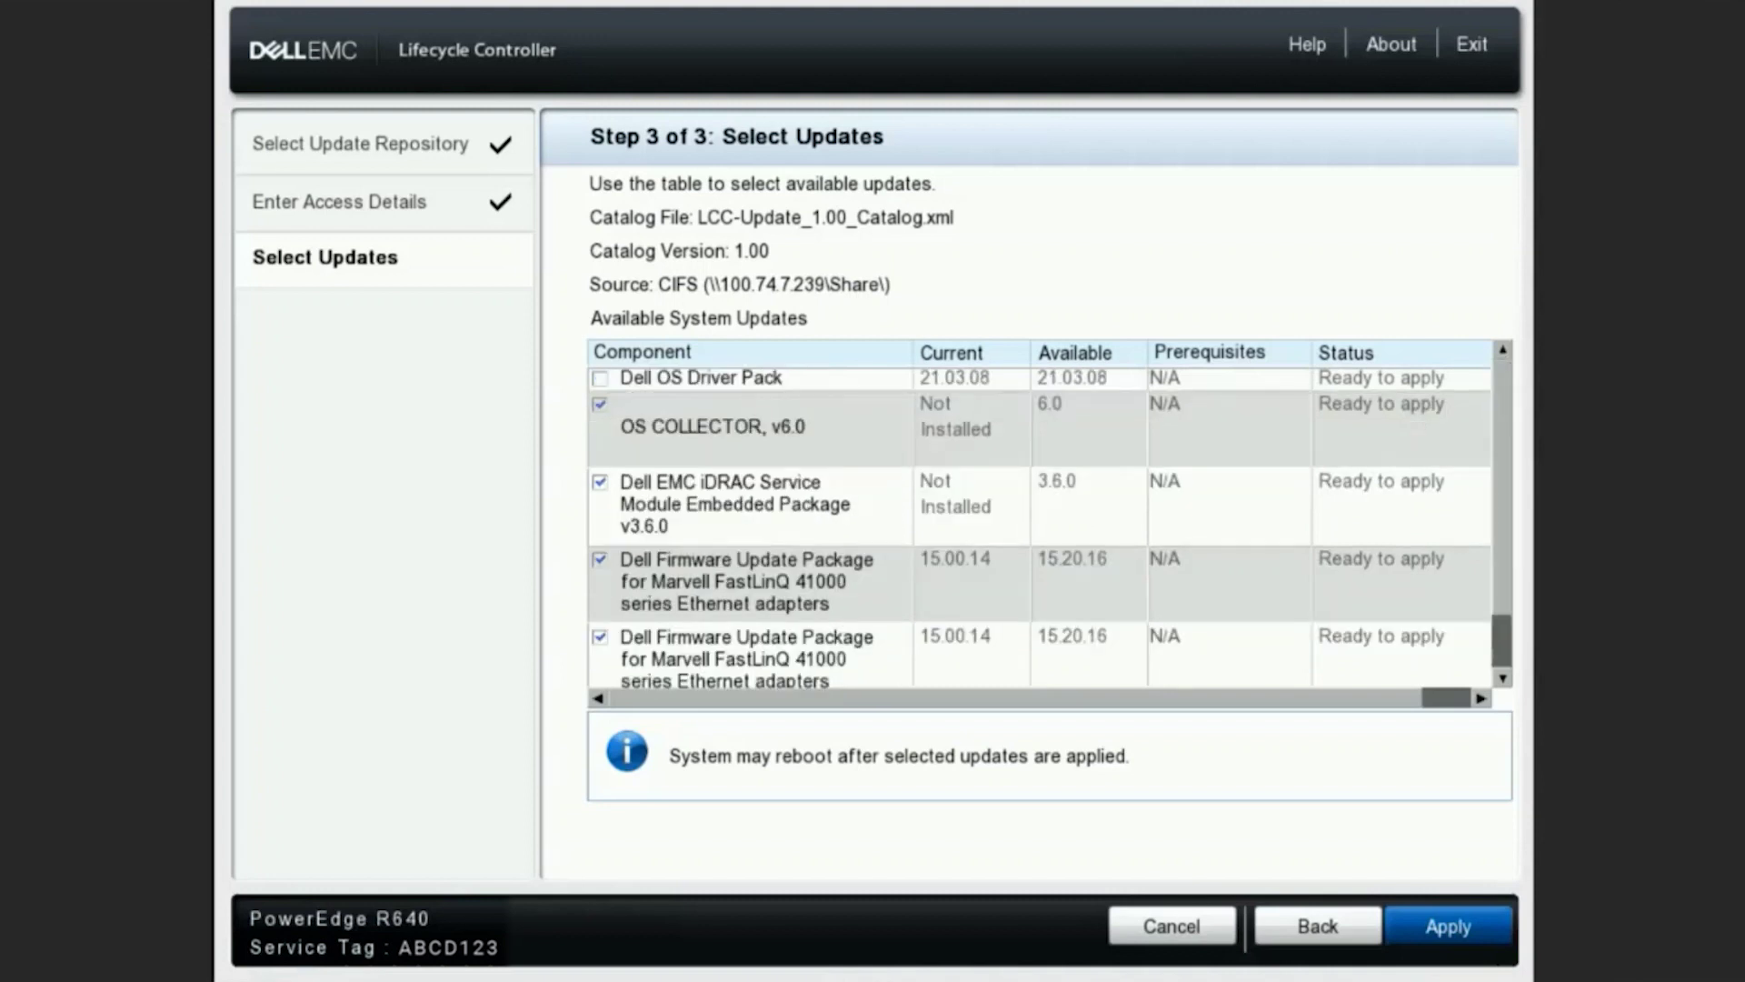
Untick the Marvell FastLinQ and iDRAC Service Module packages, leaving OS Collector v6.0 selected.
{"action": "left_click", "coordinate": [600, 637]}
{"action": "left_click", "coordinate": [600, 482]}
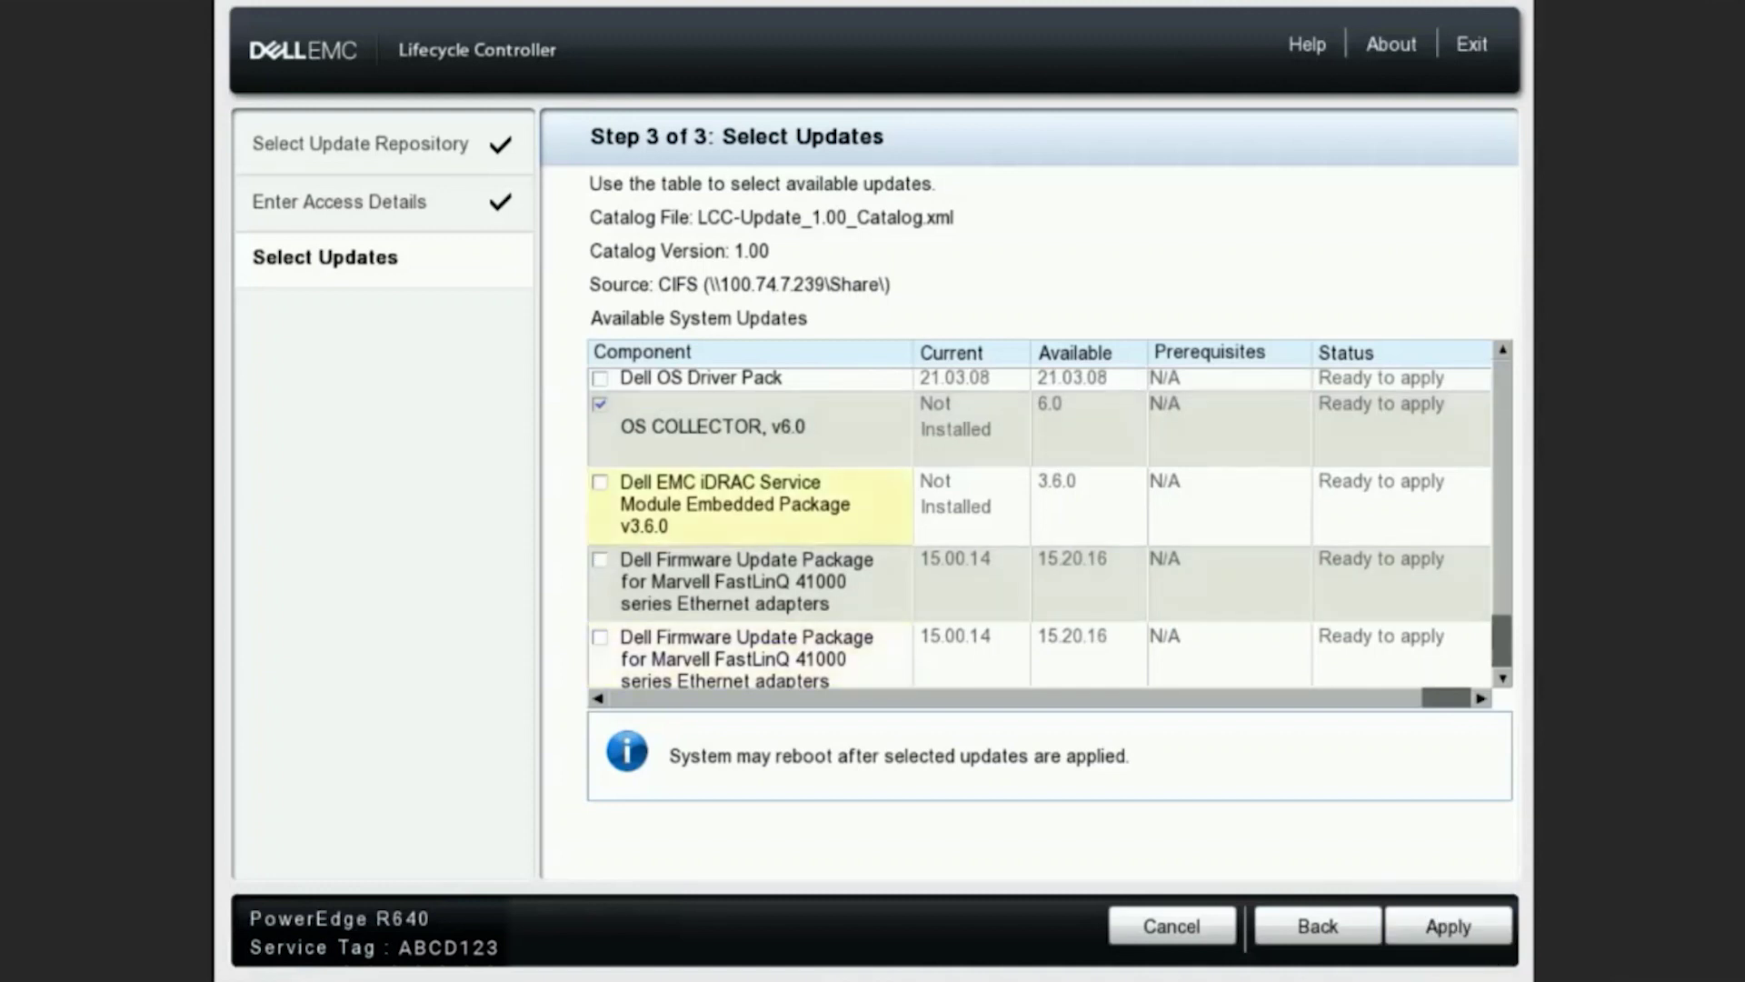
{"action": "scroll", "coordinate": [1041, 518], "scroll_direction": "down", "scroll_amount": 1}
{"action": "scroll", "coordinate": [1041, 518], "scroll_direction": "down", "scroll_amount": 1}
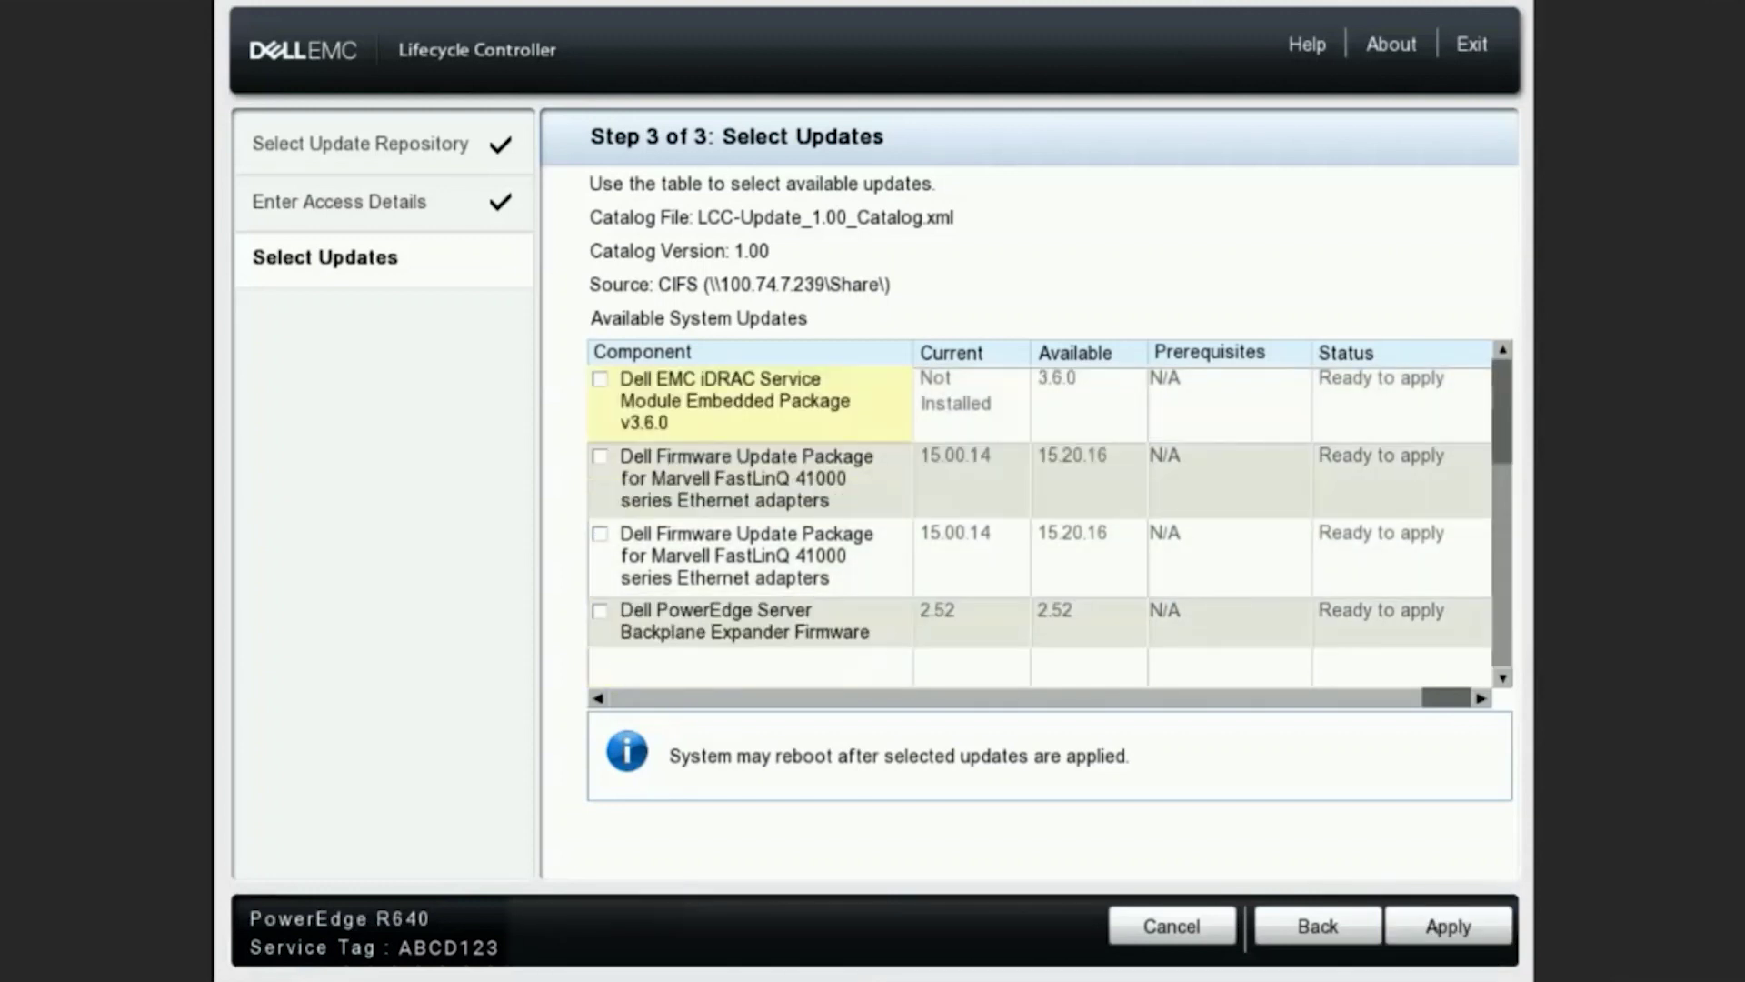
{"action": "scroll", "coordinate": [1040, 518], "scroll_direction": "up", "scroll_amount": 2}
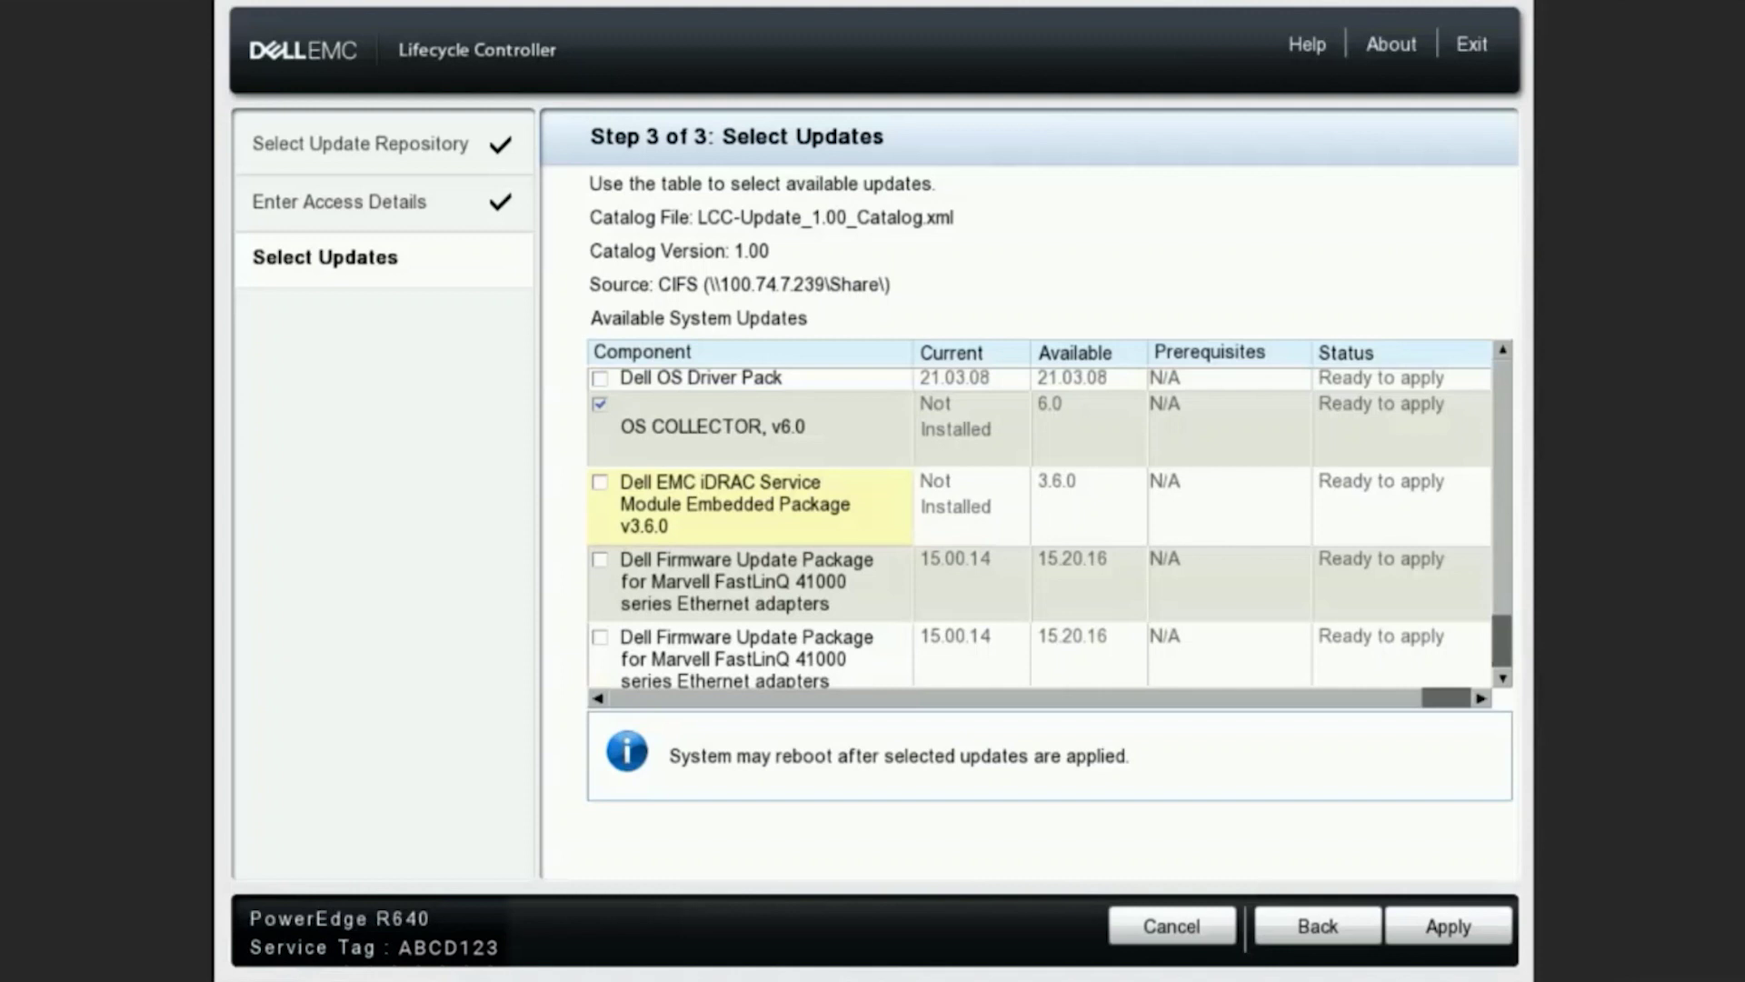